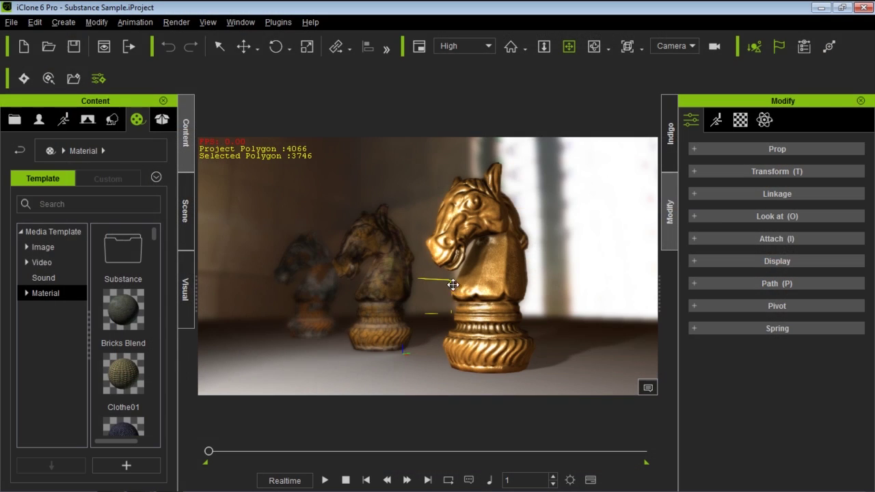
Step: Browse the 3D Blocks (Substance) props in an enlarged content library, including the Base and Pipe folders
{"action": "left_click", "coordinate": [113, 122]}
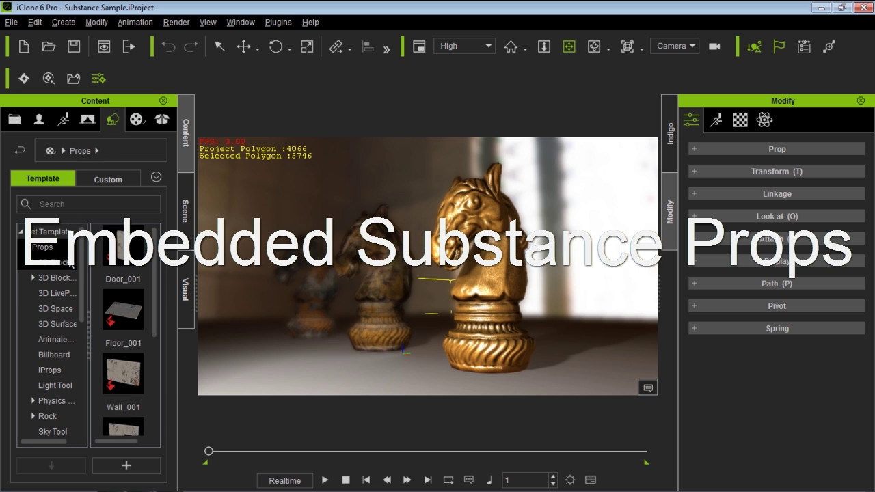
{"action": "mouse_move", "coordinate": [88, 322]}
{"action": "left_mouse_down"}
{"action": "mouse_move", "coordinate": [121, 330]}
{"action": "mouse_move", "coordinate": [96, 332]}
{"action": "left_mouse_up"}
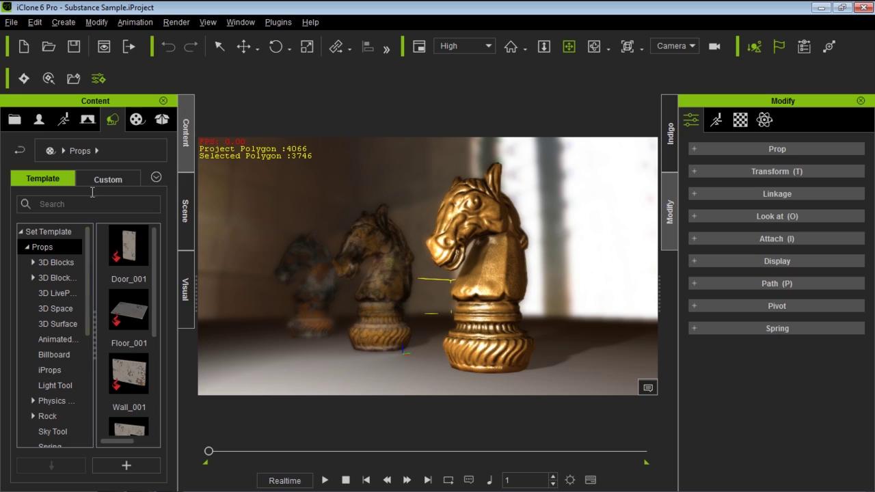
{"action": "double_click", "coordinate": [109, 98]}
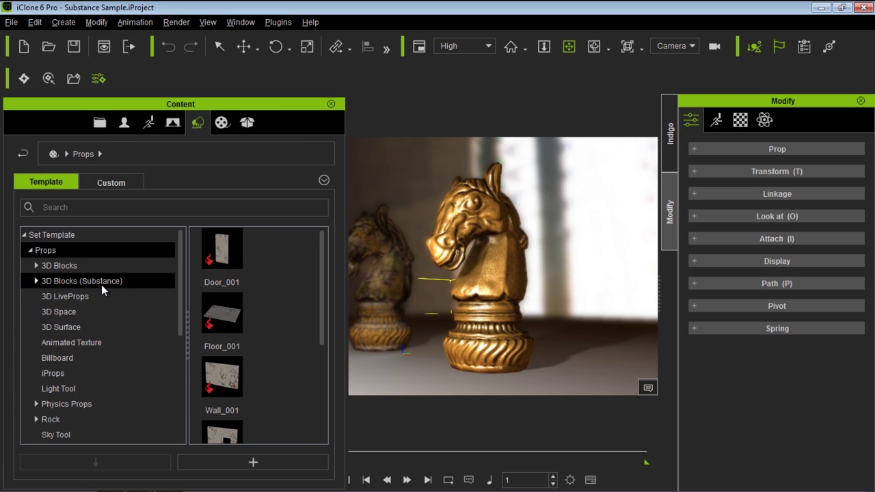
{"action": "left_click", "coordinate": [69, 278]}
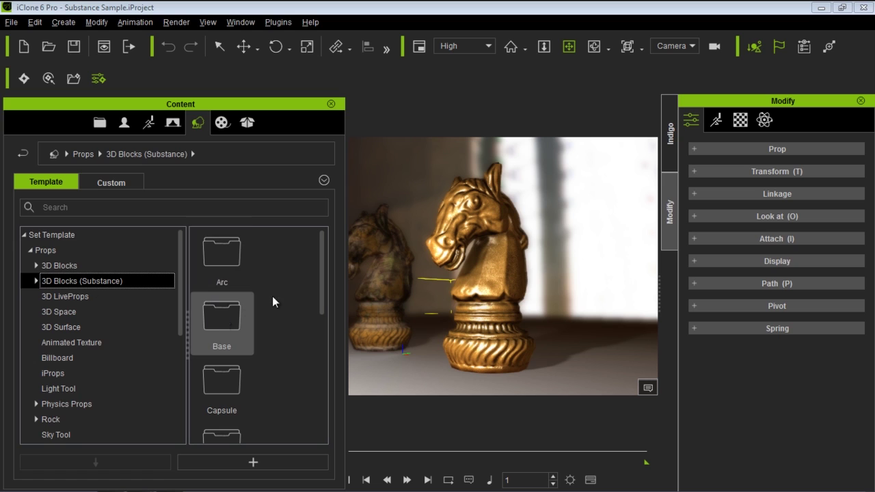
{"action": "mouse_move", "coordinate": [322, 282]}
{"action": "left_mouse_down"}
{"action": "mouse_move", "coordinate": [323, 346]}
{"action": "mouse_move", "coordinate": [320, 300]}
{"action": "left_mouse_up"}
{"action": "double_click", "coordinate": [228, 280]}
{"action": "left_click", "coordinate": [75, 357]}
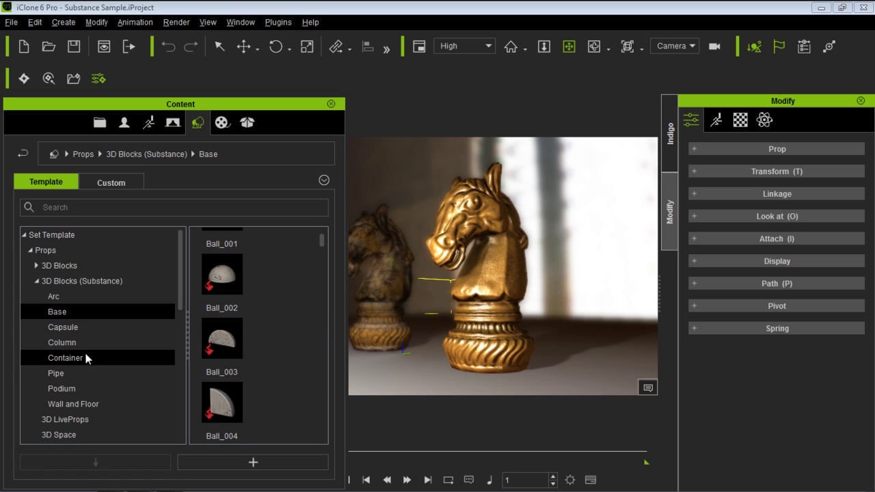
{"action": "left_click", "coordinate": [56, 372]}
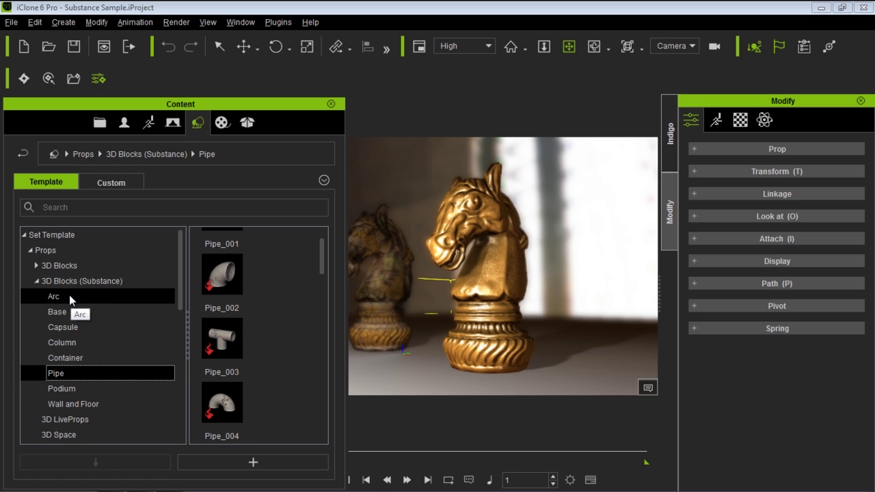
{"action": "left_click", "coordinate": [37, 281]}
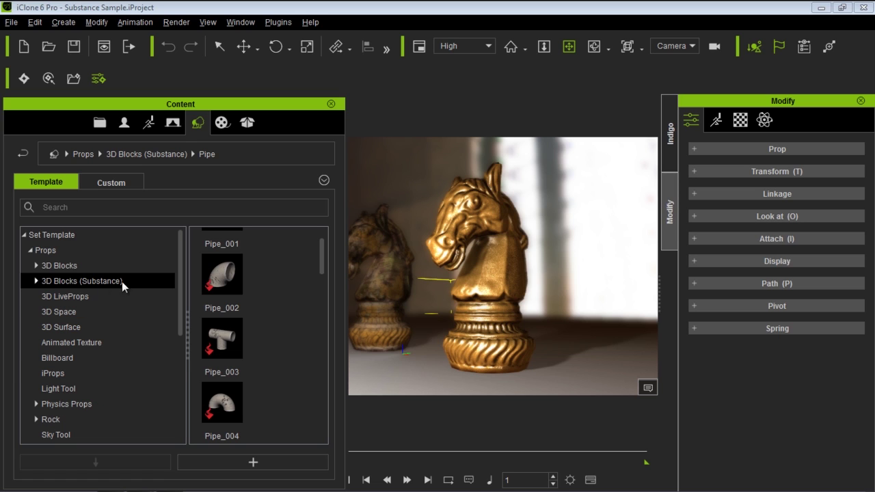
Step: Look through the Substance material templates in the content library, and dock the library back in place
{"action": "left_click", "coordinate": [222, 123]}
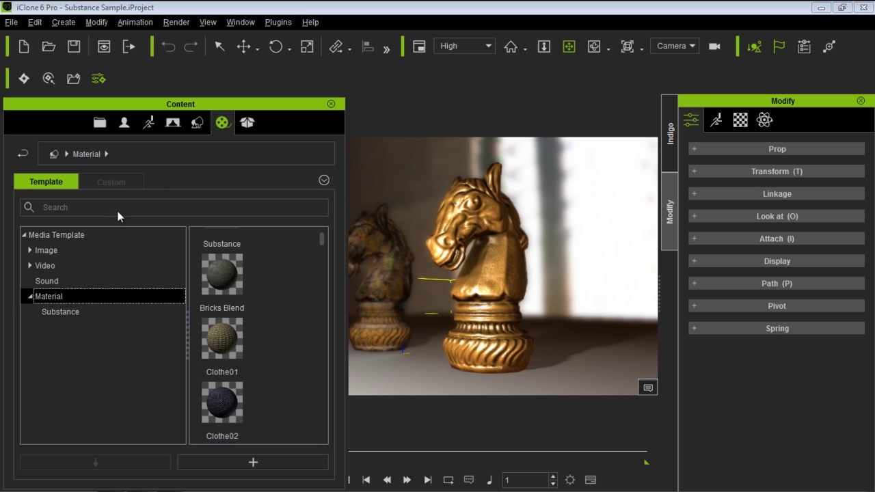
{"action": "left_click", "coordinate": [61, 311]}
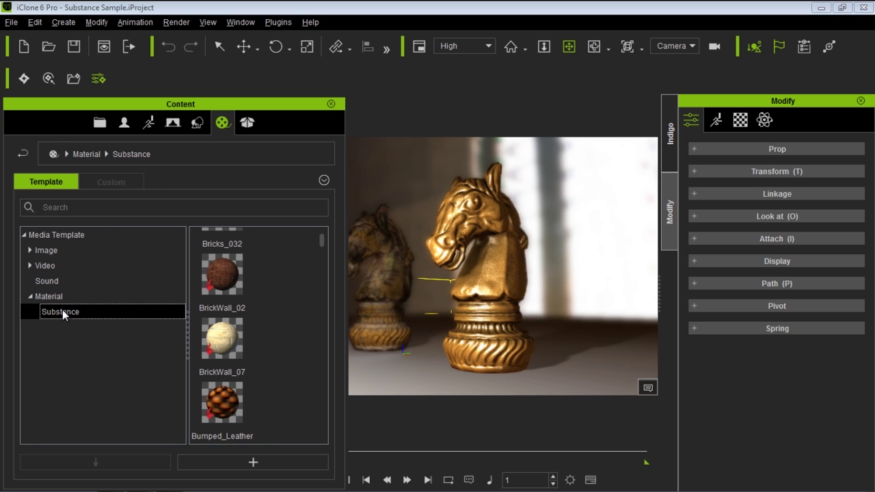
{"action": "mouse_move", "coordinate": [321, 244]}
{"action": "left_mouse_down"}
{"action": "mouse_move", "coordinate": [322, 304]}
{"action": "mouse_move", "coordinate": [317, 241]}
{"action": "left_mouse_up"}
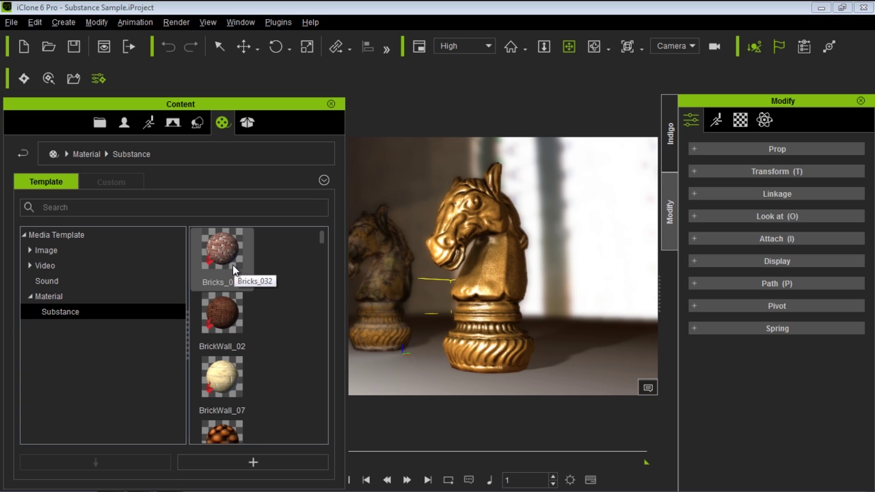
{"action": "double_click", "coordinate": [190, 104]}
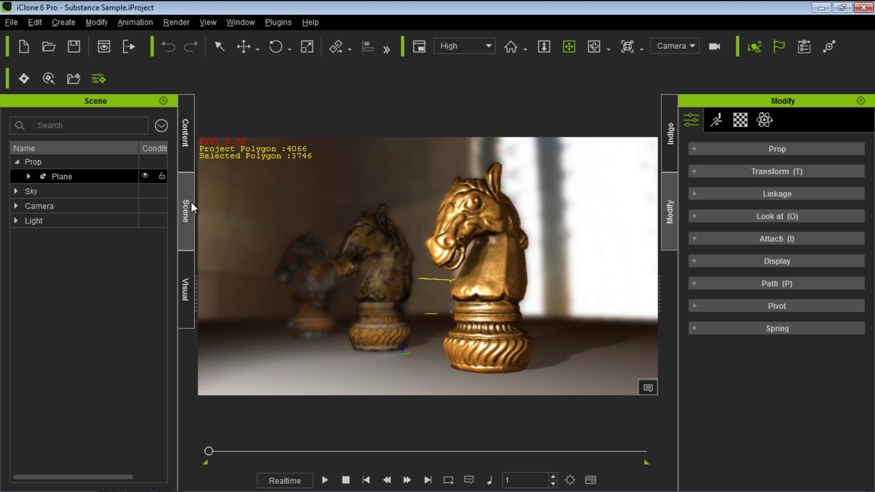
Step: Select knight prop 01 under Plane in the scene and display its material list and texture settings
{"action": "left_click", "coordinate": [29, 177]}
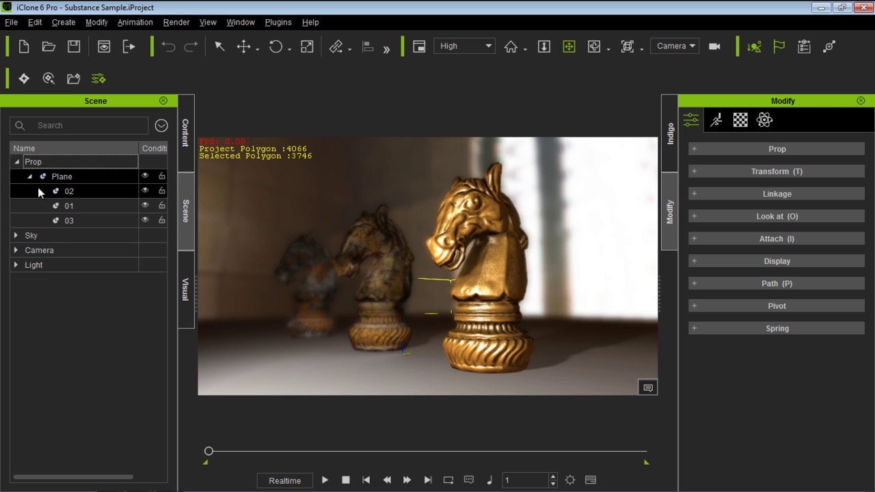
{"action": "left_click", "coordinate": [87, 209]}
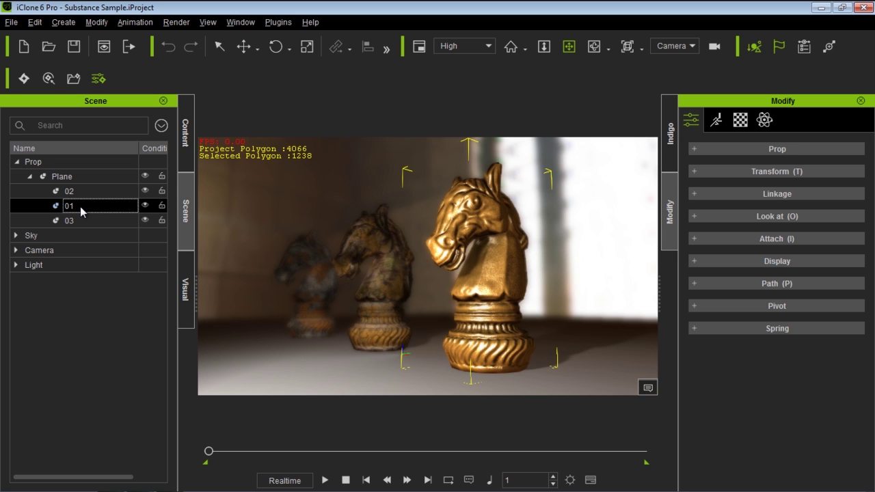
{"action": "left_click", "coordinate": [739, 121]}
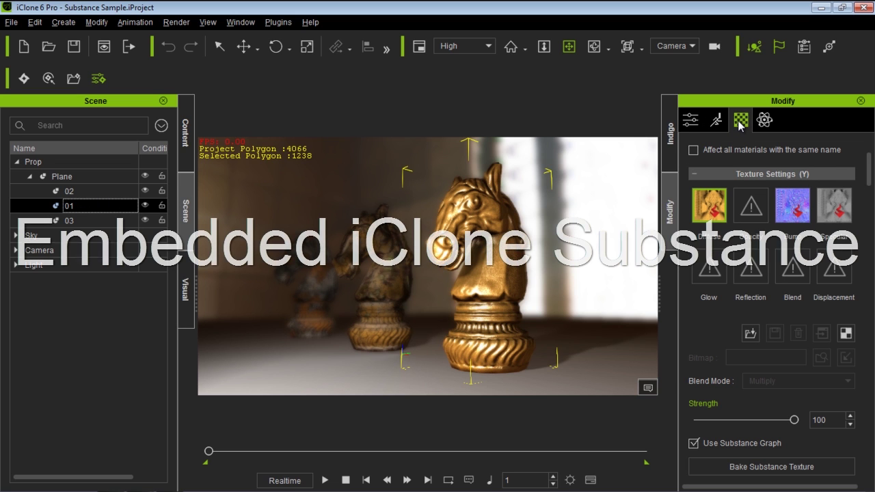
{"action": "scroll", "coordinate": [871, 179], "scroll_direction": "up", "scroll_amount": 3}
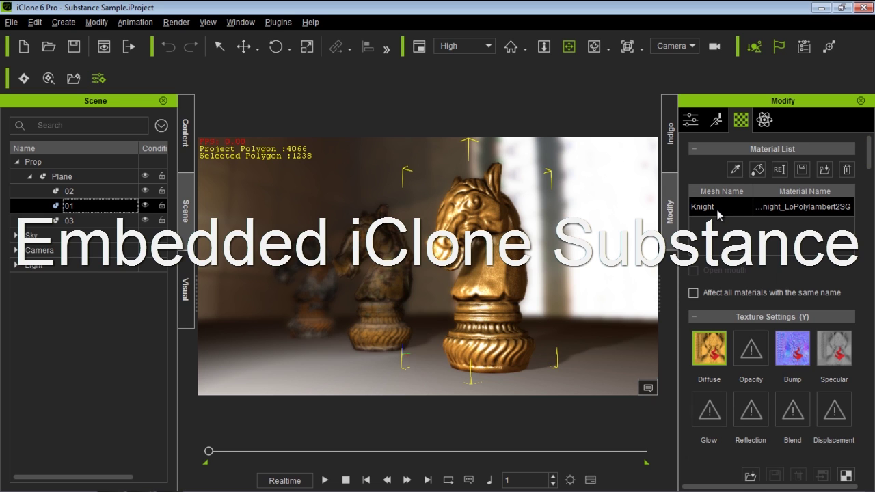
{"action": "scroll", "coordinate": [869, 181], "scroll_direction": "down", "scroll_amount": 3}
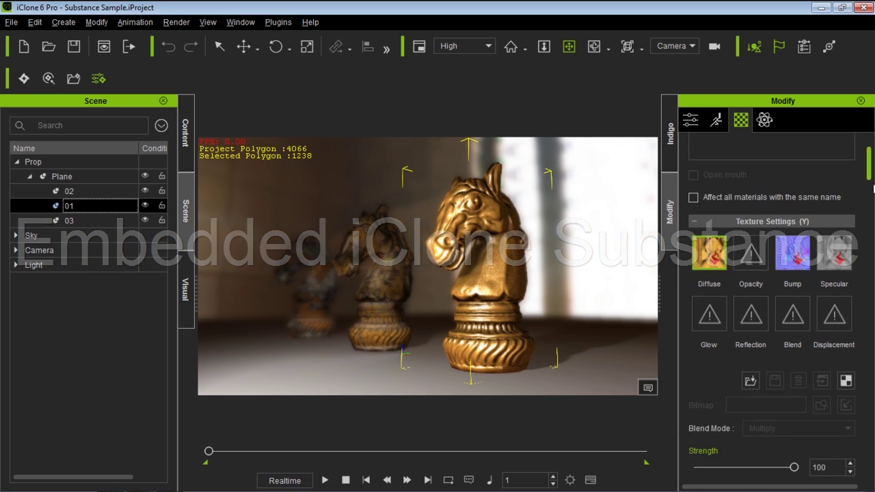
{"action": "scroll", "coordinate": [869, 188], "scroll_direction": "down", "scroll_amount": 2}
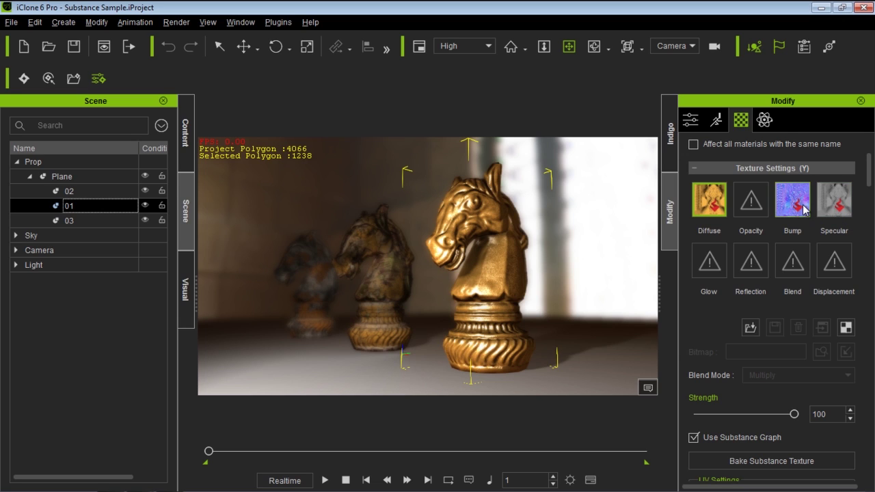
{"action": "mouse_move", "coordinate": [870, 183]}
{"action": "left_mouse_down"}
{"action": "mouse_move", "coordinate": [869, 172]}
{"action": "mouse_move", "coordinate": [869, 209]}
{"action": "mouse_move", "coordinate": [869, 190]}
{"action": "left_mouse_up"}
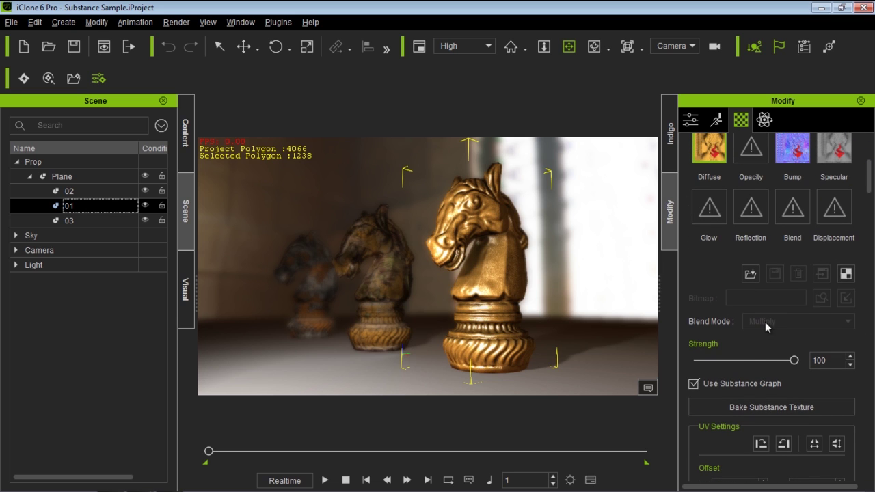
Step: Switch the Use Substance Graph option off and back on for the knight's diffuse texture to compare the look
{"action": "left_click", "coordinate": [694, 384]}
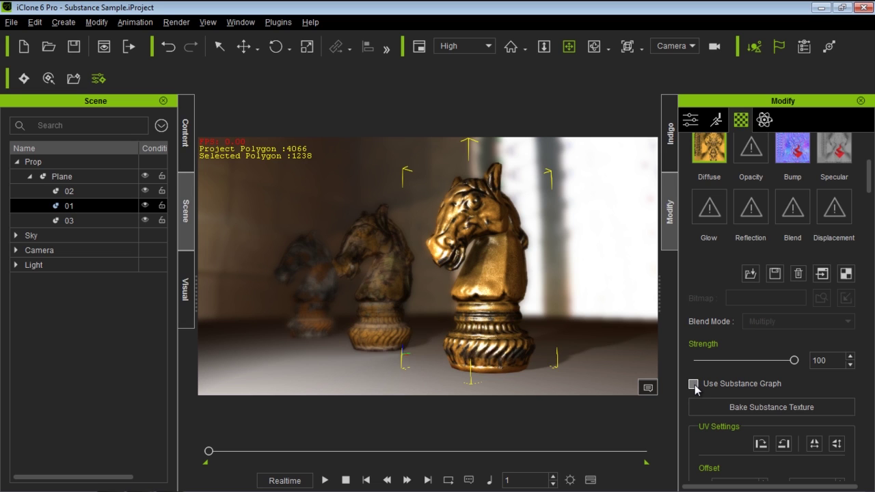
{"action": "left_click", "coordinate": [694, 384]}
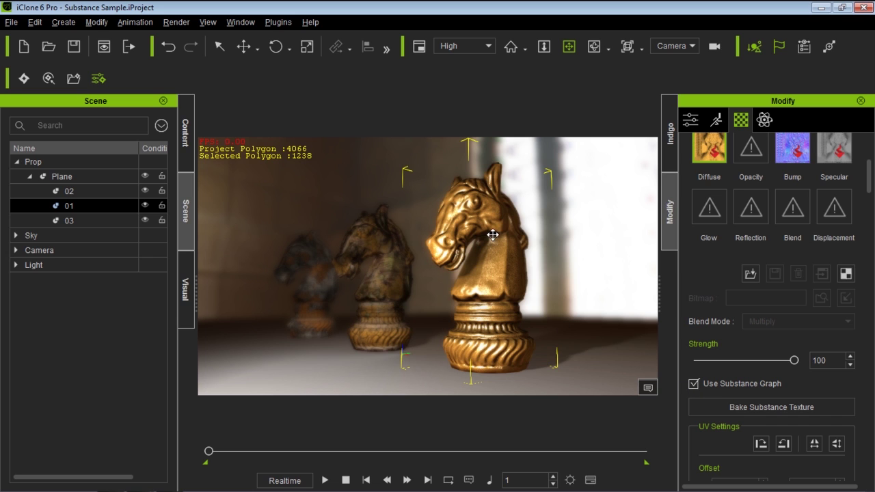
Step: Examine the knight's Material Settings, including its colors, opacity, specular and glossiness, and collapse the section again
{"action": "left_click_drag", "start_coordinate": [870, 186], "coordinate": [873, 244]}
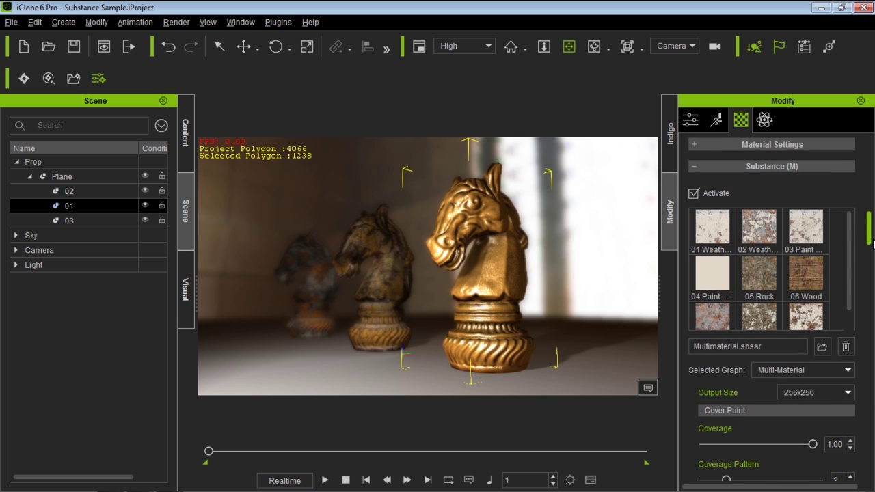
{"action": "left_click", "coordinate": [692, 144]}
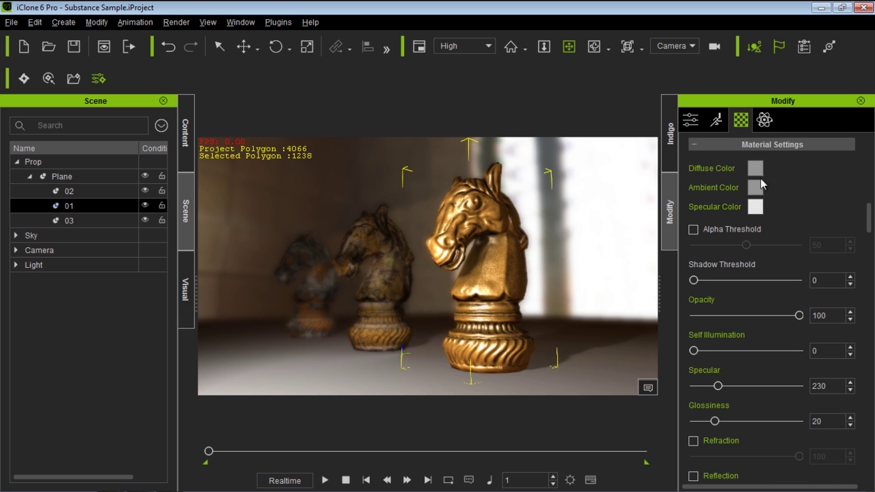
{"action": "mouse_move", "coordinate": [872, 217]}
{"action": "left_mouse_down"}
{"action": "mouse_move", "coordinate": [872, 227]}
{"action": "mouse_move", "coordinate": [872, 217]}
{"action": "left_mouse_up"}
{"action": "scroll", "coordinate": [872, 218], "scroll_direction": "up", "scroll_amount": 1}
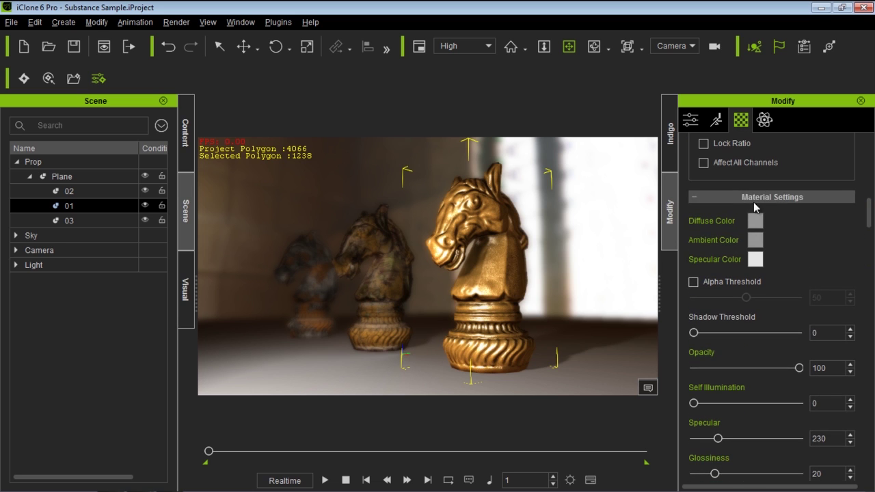
{"action": "left_click", "coordinate": [697, 202]}
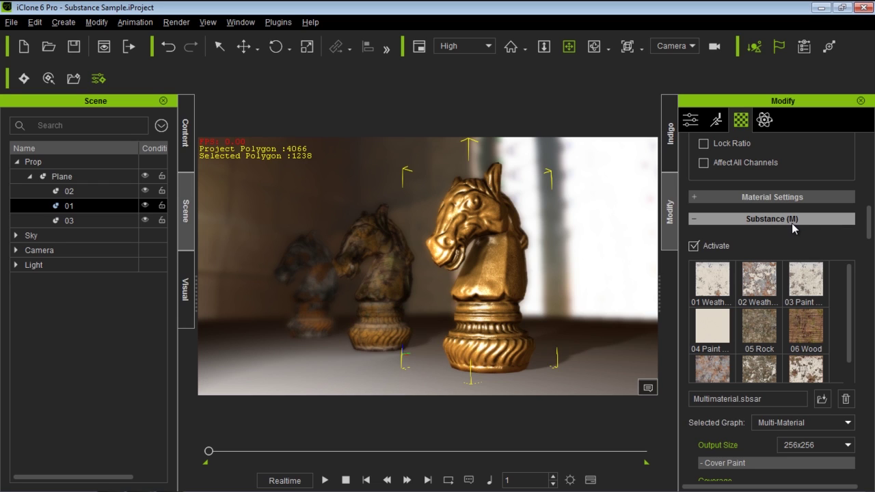
Step: Deactivate and reactivate the Substance on the knight's material to compare both appearances
{"action": "left_click", "coordinate": [693, 246]}
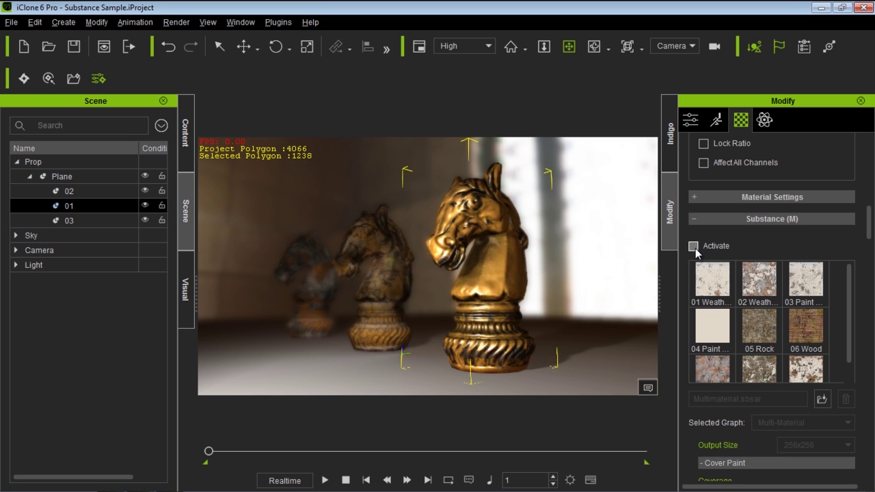
{"action": "left_click", "coordinate": [693, 246]}
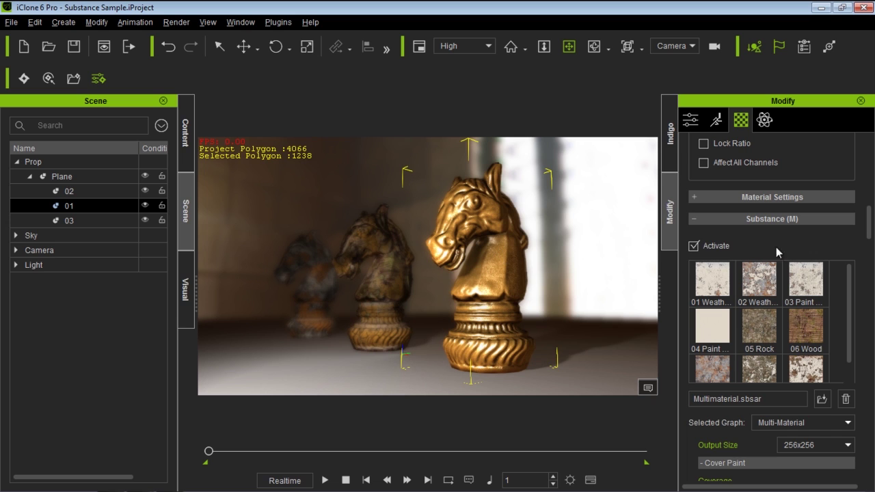
Step: Set the Cover Paint coverage of the knight's substance to 0.34 with coverage pattern 2
{"action": "left_click_drag", "start_coordinate": [870, 228], "coordinate": [870, 241]}
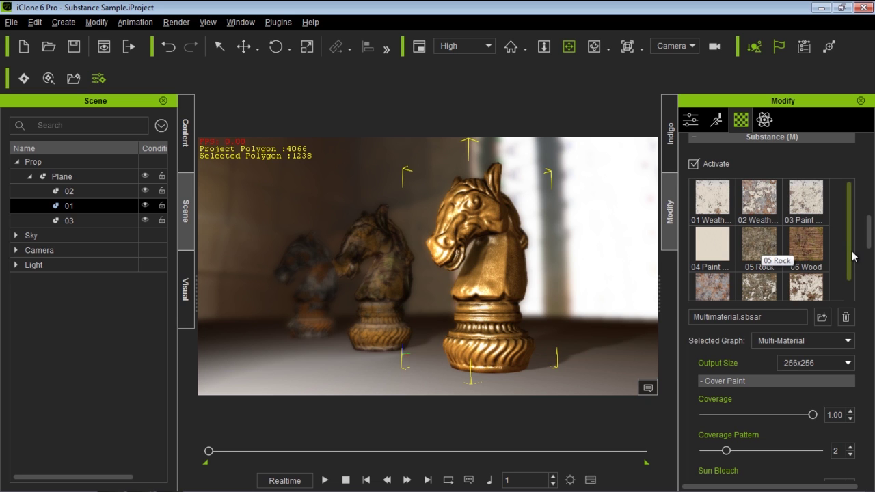
{"action": "left_click_drag", "start_coordinate": [868, 236], "coordinate": [864, 259]}
{"action": "scroll", "coordinate": [727, 269], "scroll_direction": "down", "scroll_amount": 2}
{"action": "scroll", "coordinate": [726, 267], "scroll_direction": "up", "scroll_amount": 1}
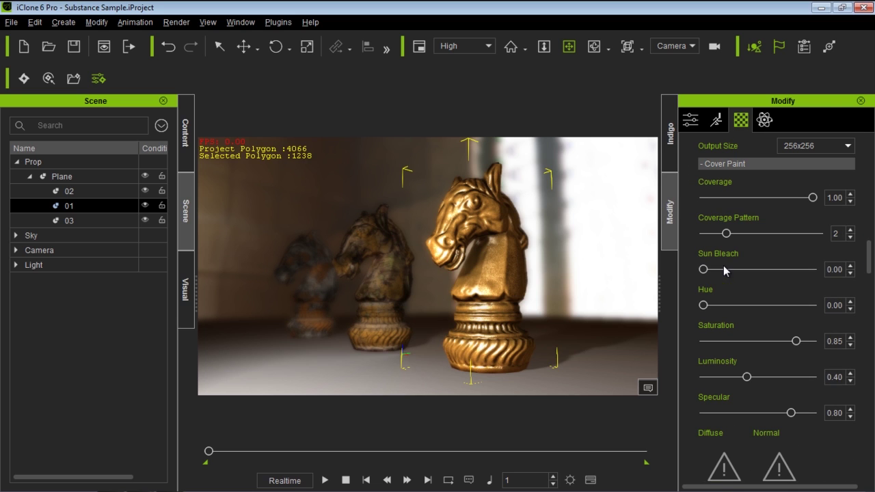
{"action": "mouse_move", "coordinate": [812, 199]}
{"action": "left_mouse_down"}
{"action": "mouse_move", "coordinate": [728, 198]}
{"action": "mouse_move", "coordinate": [704, 208]}
{"action": "mouse_move", "coordinate": [804, 209]}
{"action": "mouse_move", "coordinate": [745, 211]}
{"action": "mouse_move", "coordinate": [777, 209]}
{"action": "left_mouse_up"}
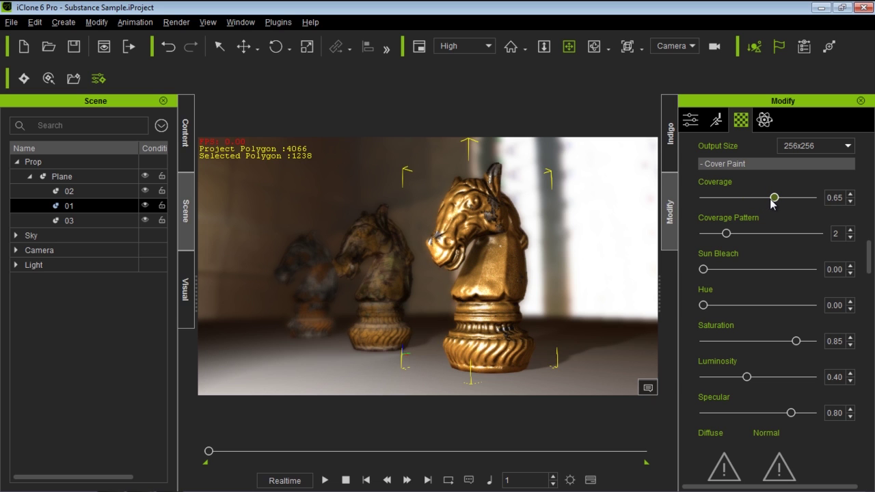
{"action": "left_click_drag", "start_coordinate": [774, 198], "coordinate": [743, 198]}
{"action": "mouse_move", "coordinate": [734, 237]}
{"action": "left_mouse_down"}
{"action": "mouse_move", "coordinate": [788, 237]}
{"action": "mouse_move", "coordinate": [726, 239]}
{"action": "left_mouse_up"}
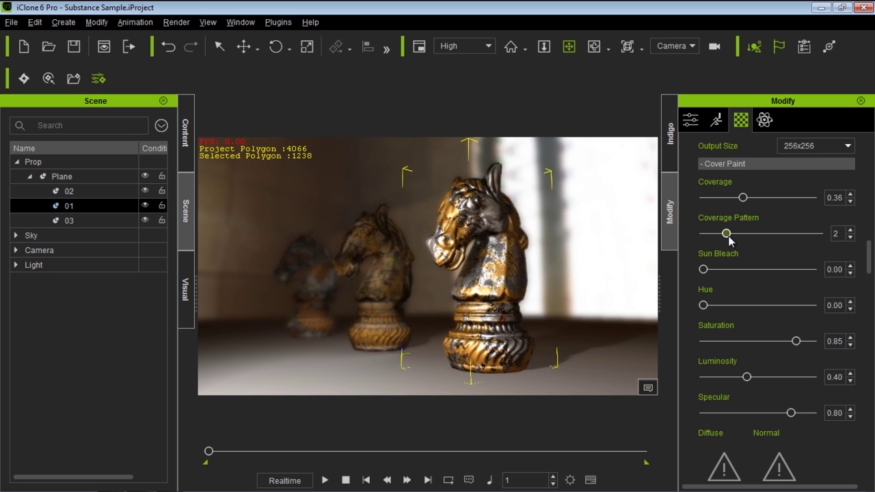
{"action": "left_click_drag", "start_coordinate": [743, 198], "coordinate": [745, 199]}
{"action": "left_click_drag", "start_coordinate": [742, 198], "coordinate": [740, 198]}
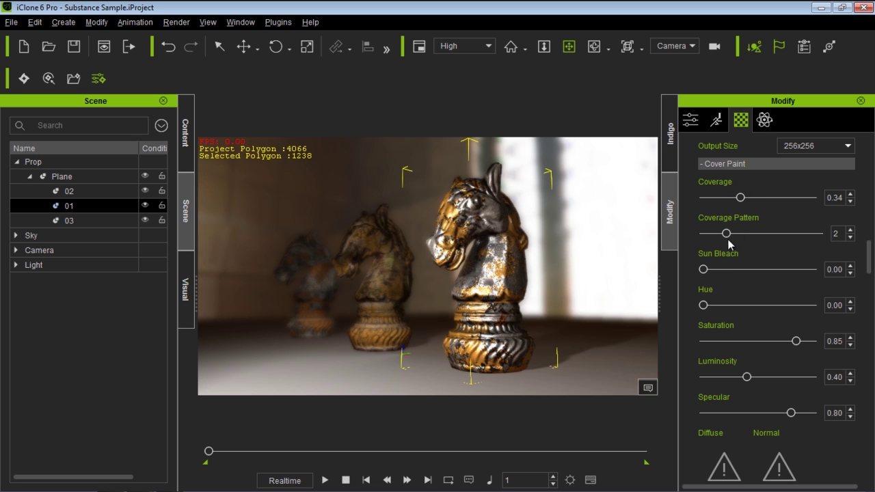
Step: Try the Sun Bleach effect on the cover paint and set its specular to 0.62
{"action": "mouse_move", "coordinate": [703, 269]}
{"action": "left_mouse_down"}
{"action": "mouse_move", "coordinate": [832, 269]}
{"action": "mouse_move", "coordinate": [758, 273]}
{"action": "mouse_move", "coordinate": [839, 285]}
{"action": "mouse_move", "coordinate": [769, 287]}
{"action": "mouse_move", "coordinate": [840, 283]}
{"action": "mouse_move", "coordinate": [708, 281]}
{"action": "mouse_move", "coordinate": [781, 307]}
{"action": "mouse_move", "coordinate": [805, 304]}
{"action": "mouse_move", "coordinate": [682, 306]}
{"action": "left_mouse_up"}
{"action": "left_click_drag", "start_coordinate": [790, 413], "coordinate": [771, 413]}
Step: Set the Paint Cracks amount to 1.00 and inspect the knight's surface up close
{"action": "scroll", "coordinate": [751, 314], "scroll_direction": "down", "scroll_amount": 3}
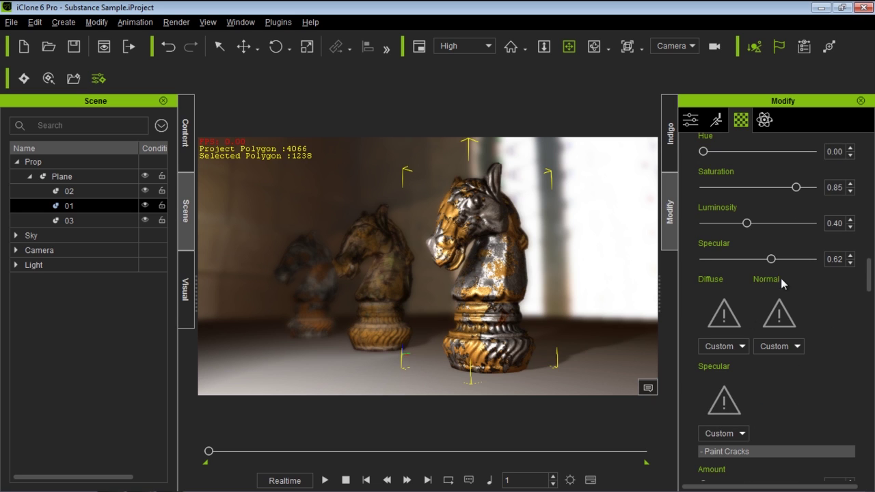
{"action": "scroll", "coordinate": [772, 284], "scroll_direction": "down", "scroll_amount": 5}
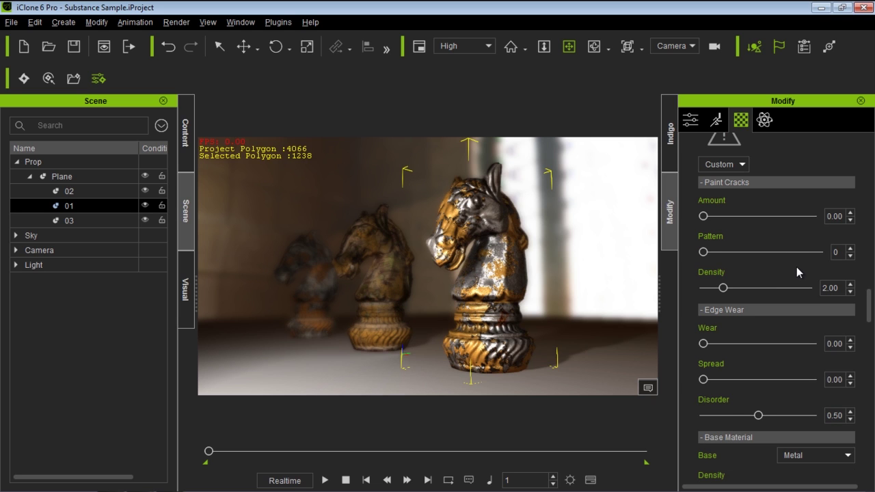
{"action": "left_click_drag", "start_coordinate": [703, 216], "coordinate": [833, 216]}
{"action": "scroll", "coordinate": [522, 264], "scroll_direction": "up", "scroll_amount": 3}
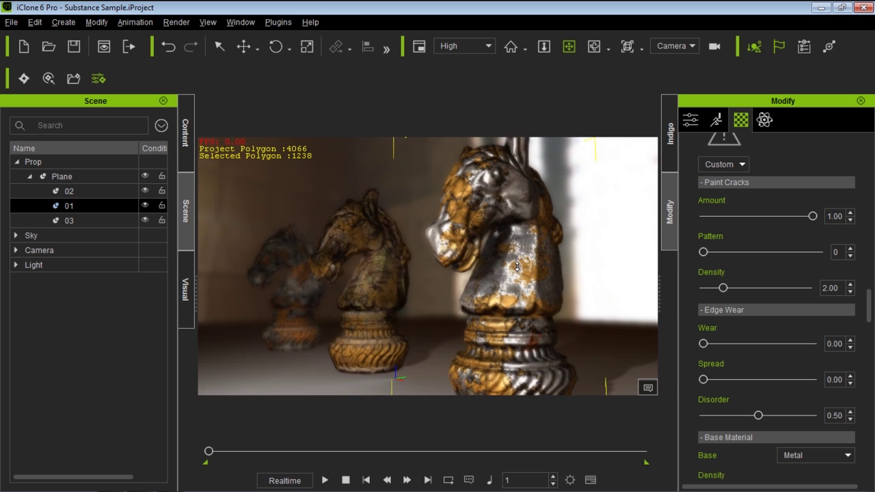
{"action": "scroll", "coordinate": [516, 267], "scroll_direction": "up", "scroll_amount": 1}
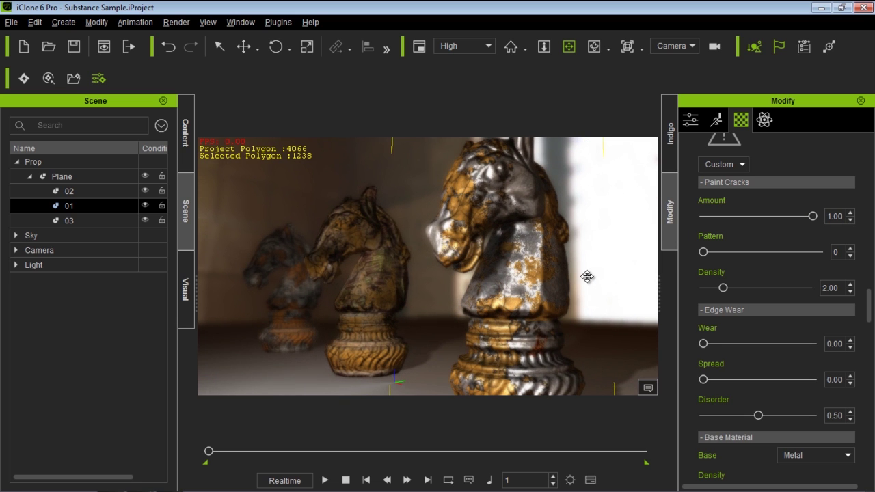
Step: Set the knight's Paint Cracks to pattern 5, density 2.33 and amount 0.93
{"action": "mouse_move", "coordinate": [817, 217]}
{"action": "left_mouse_down"}
{"action": "mouse_move", "coordinate": [714, 218]}
{"action": "mouse_move", "coordinate": [845, 219]}
{"action": "left_mouse_up"}
{"action": "left_click_drag", "start_coordinate": [703, 252], "coordinate": [761, 254]}
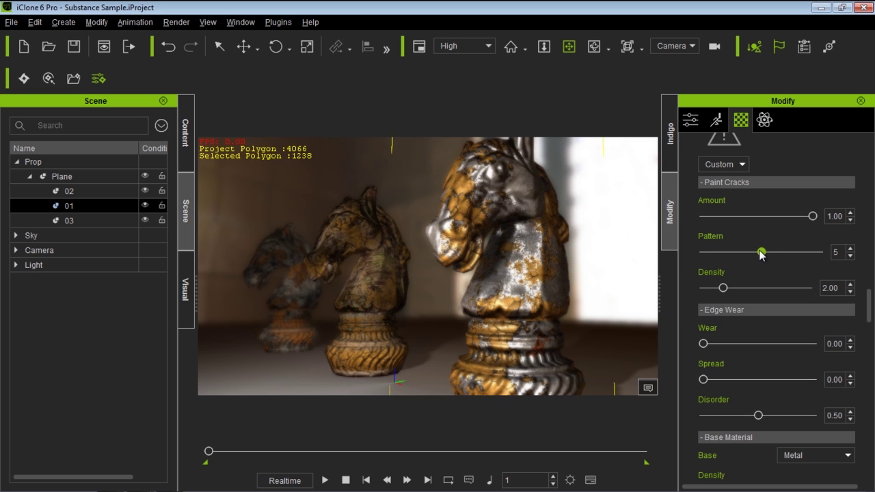
{"action": "mouse_move", "coordinate": [722, 288]}
{"action": "left_mouse_down"}
{"action": "mouse_move", "coordinate": [749, 288]}
{"action": "mouse_move", "coordinate": [730, 290]}
{"action": "left_mouse_up"}
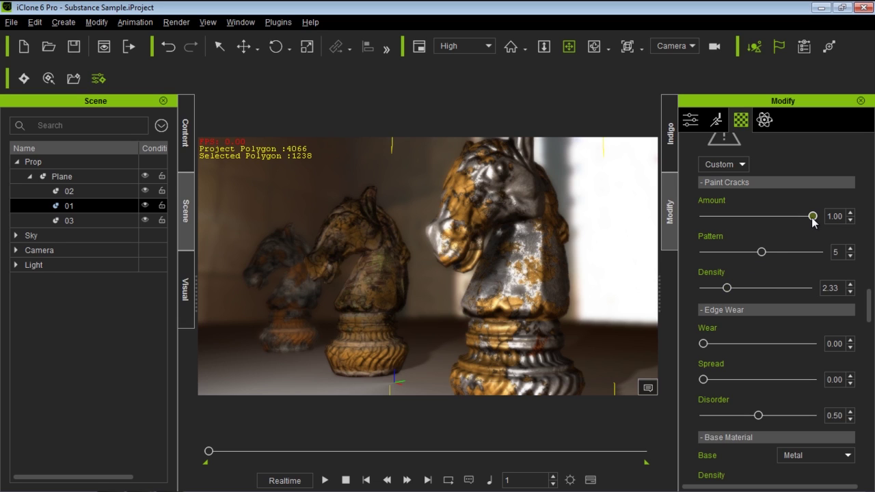
{"action": "mouse_move", "coordinate": [792, 214]}
{"action": "left_mouse_down"}
{"action": "mouse_move", "coordinate": [733, 220]}
{"action": "mouse_move", "coordinate": [805, 221]}
{"action": "left_mouse_up"}
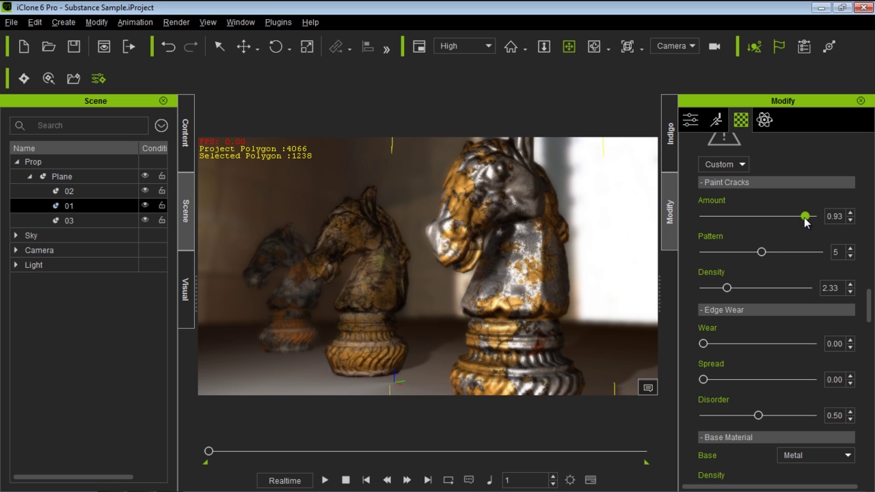
Step: Try an Edge Wear amount of 0.05 on the knight's substance
{"action": "scroll", "coordinate": [773, 294], "scroll_direction": "down", "scroll_amount": 2}
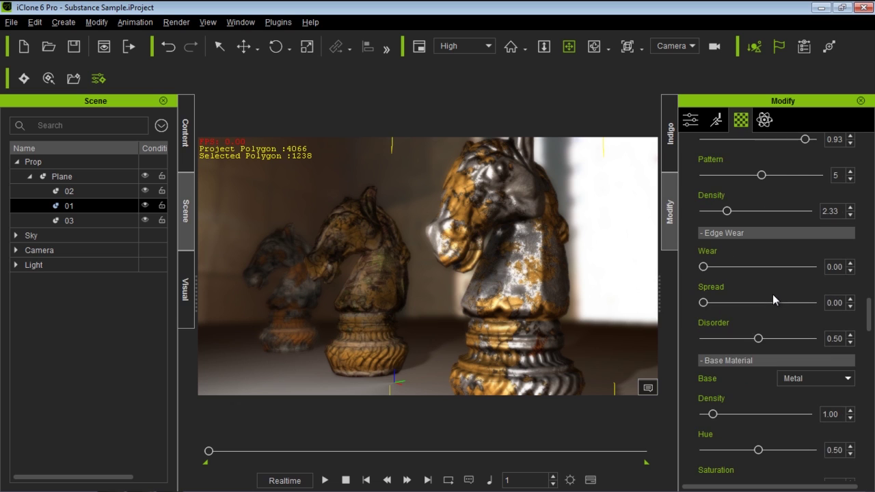
{"action": "scroll", "coordinate": [746, 280], "scroll_direction": "down", "scroll_amount": 1}
{"action": "left_click_drag", "start_coordinate": [703, 227], "coordinate": [700, 271]}
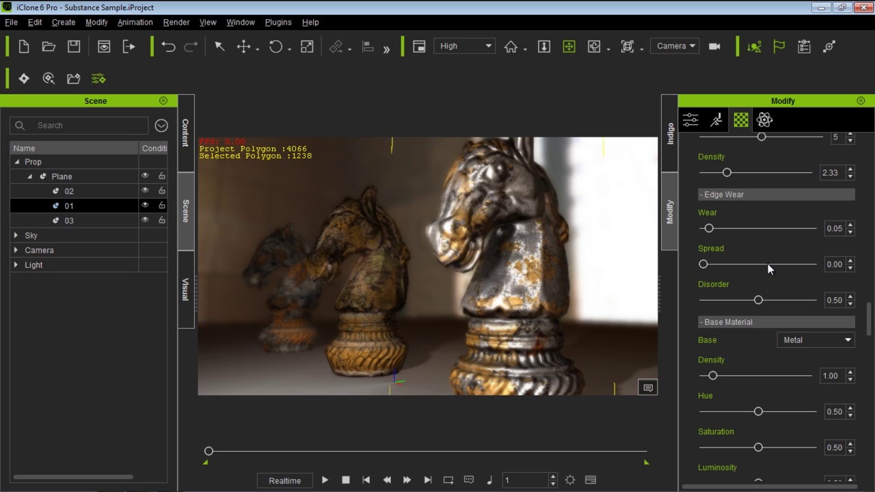
{"action": "scroll", "coordinate": [764, 246], "scroll_direction": "down", "scroll_amount": 3}
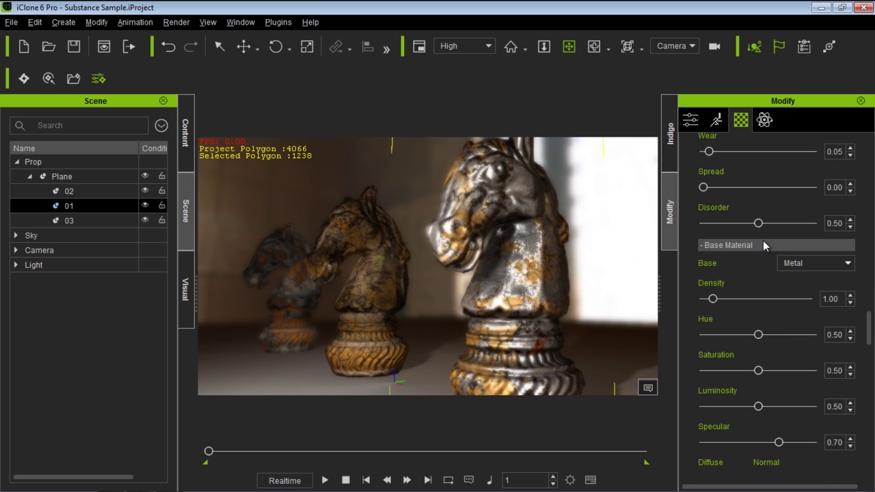
{"action": "scroll", "coordinate": [761, 240], "scroll_direction": "down", "scroll_amount": 1}
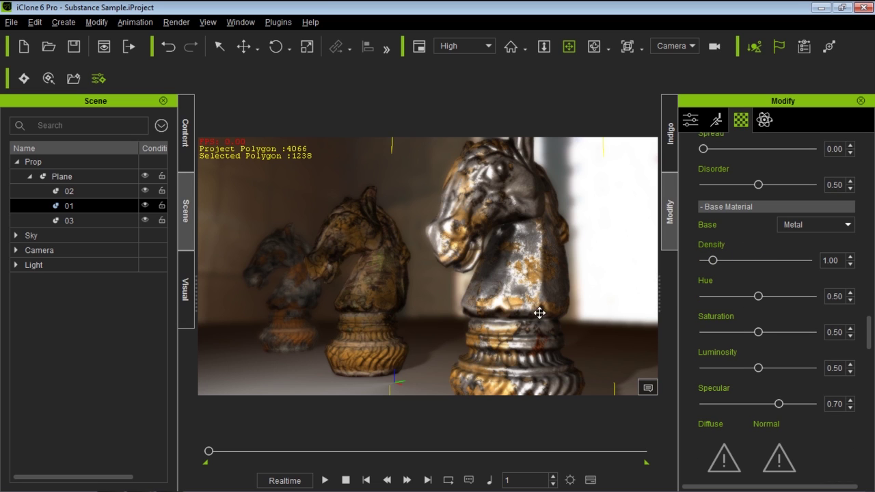
Step: Set the Cover Paint coverage to 0.42 and return the Edge Wear amount to 0.00
{"action": "scroll", "coordinate": [779, 281], "scroll_direction": "down", "scroll_amount": 10}
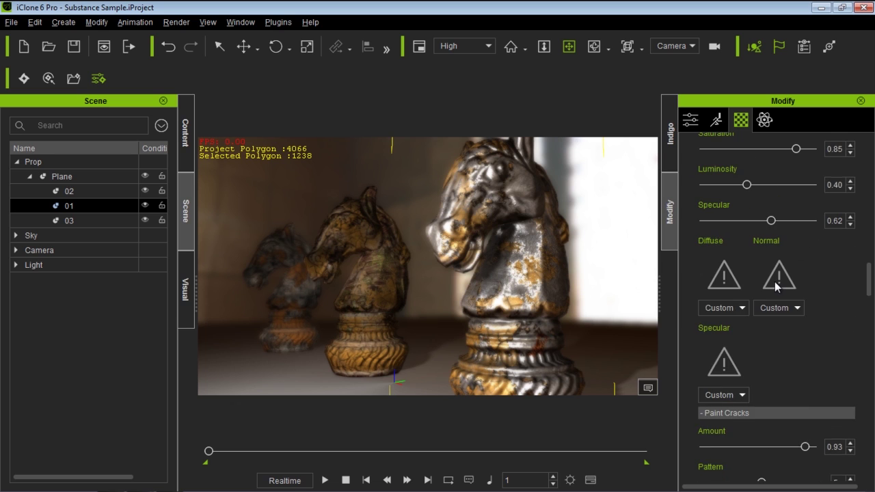
{"action": "left_click_drag", "start_coordinate": [754, 198], "coordinate": [752, 198]}
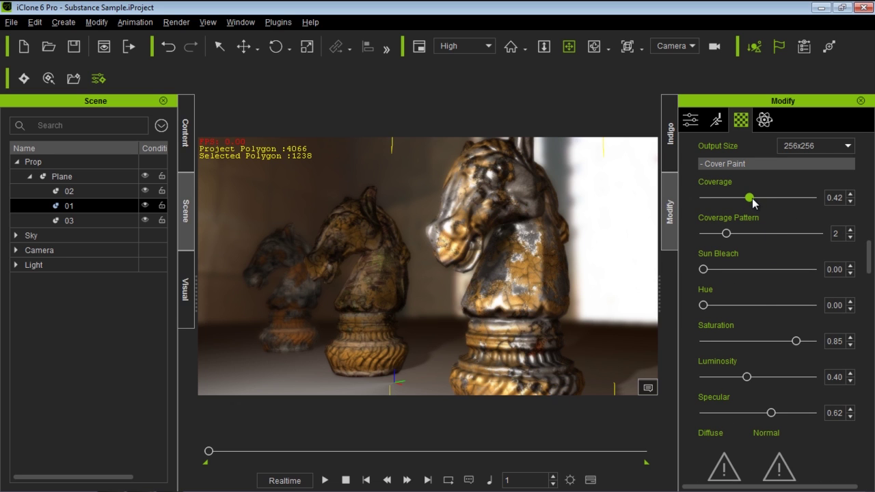
{"action": "scroll", "coordinate": [757, 279], "scroll_direction": "down", "scroll_amount": 10}
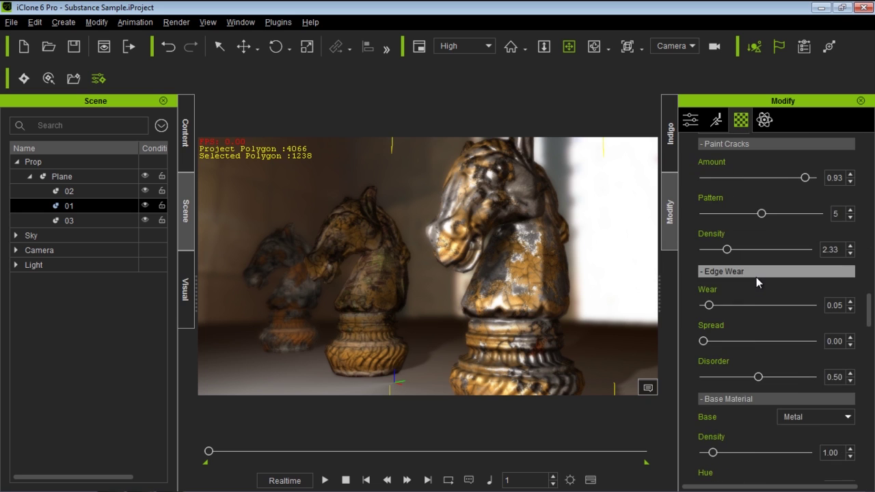
{"action": "scroll", "coordinate": [755, 275], "scroll_direction": "up", "scroll_amount": 3}
{"action": "left_click_drag", "start_coordinate": [710, 228], "coordinate": [701, 229]}
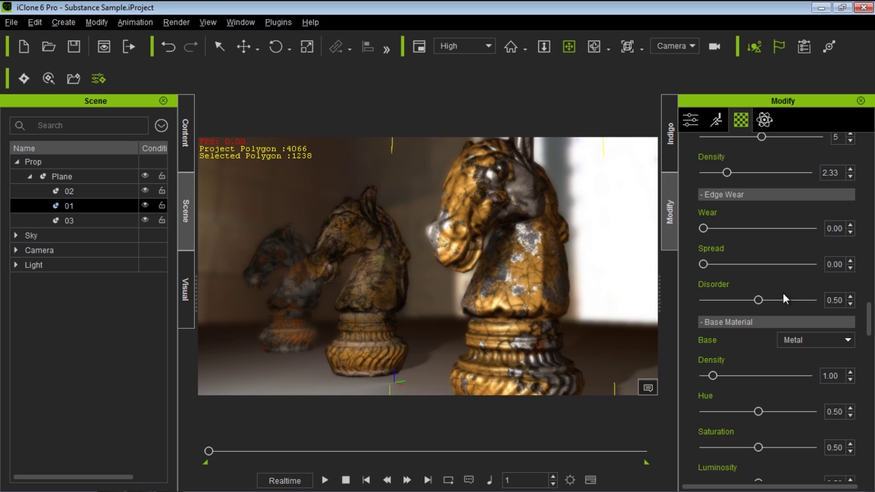
Step: Compare Wood and Rock as the knight's base material and leave it on Wood
{"action": "scroll", "coordinate": [781, 294], "scroll_direction": "down", "scroll_amount": 3}
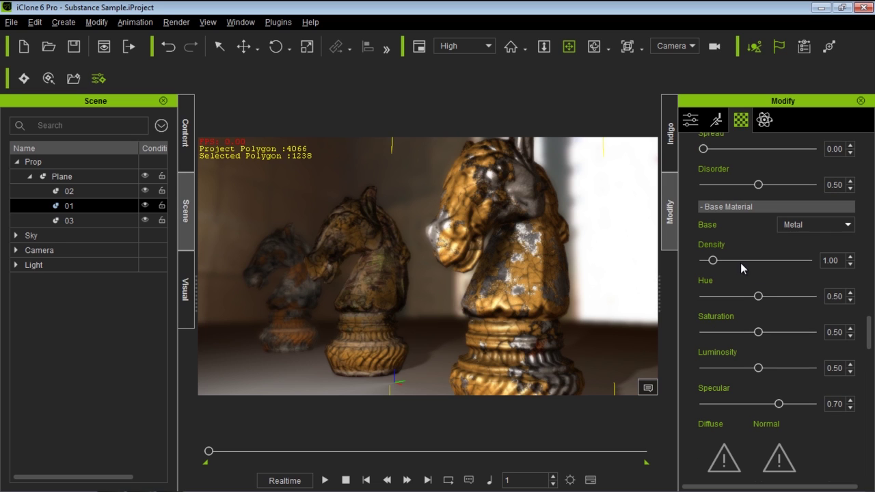
{"action": "left_click", "coordinate": [810, 226]}
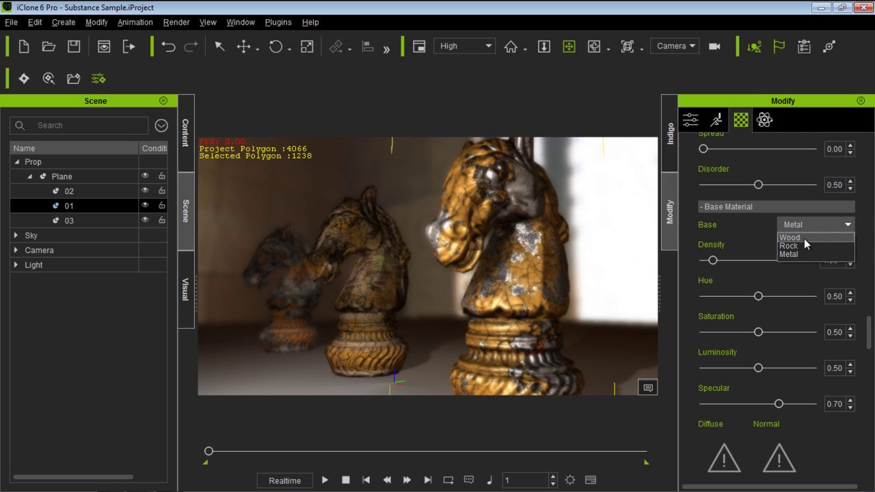
{"action": "left_click", "coordinate": [804, 239]}
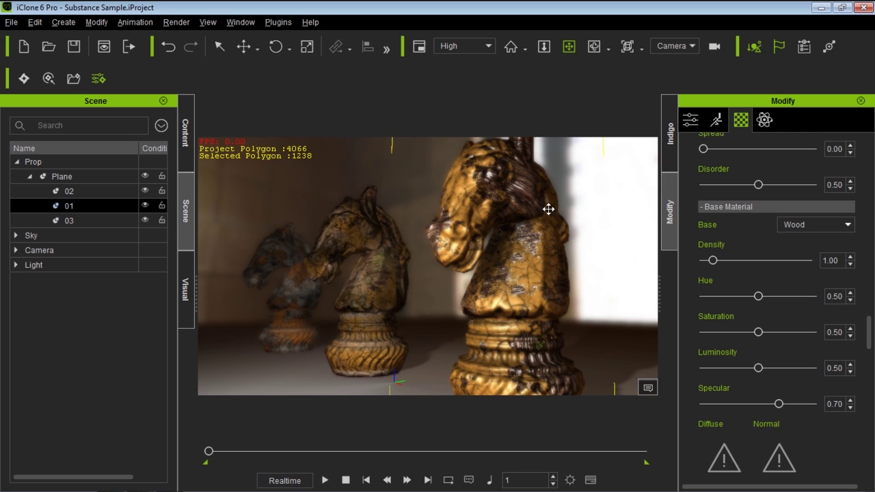
{"action": "left_click", "coordinate": [847, 225]}
{"action": "left_click", "coordinate": [820, 242]}
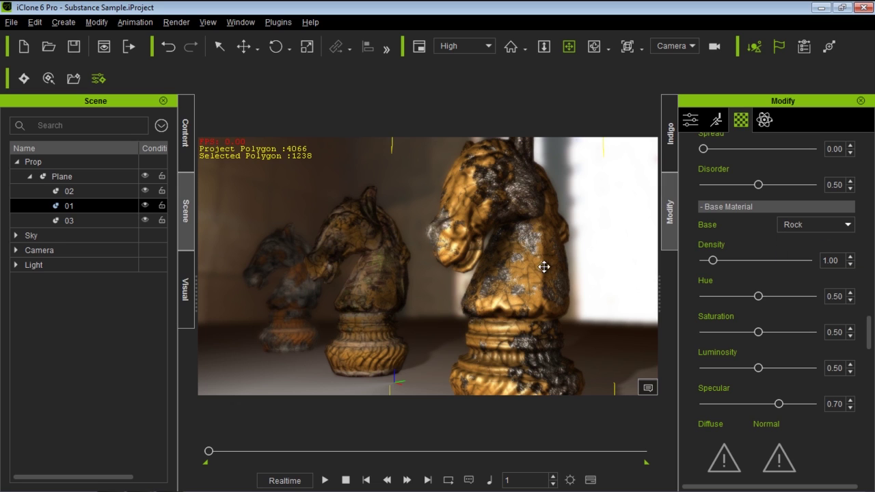
{"action": "left_click", "coordinate": [795, 227]}
{"action": "left_click", "coordinate": [797, 234]}
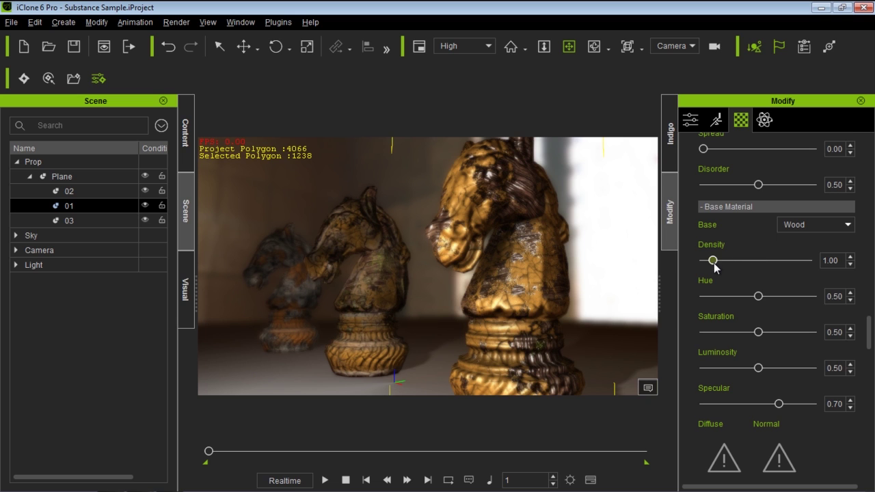
Step: Set the Base Material density to 1.46 and switch the base from Metal back to Wood
{"action": "mouse_move", "coordinate": [713, 263]}
{"action": "left_mouse_down"}
{"action": "mouse_move", "coordinate": [755, 267]}
{"action": "mouse_move", "coordinate": [704, 265]}
{"action": "mouse_move", "coordinate": [720, 266]}
{"action": "left_mouse_up"}
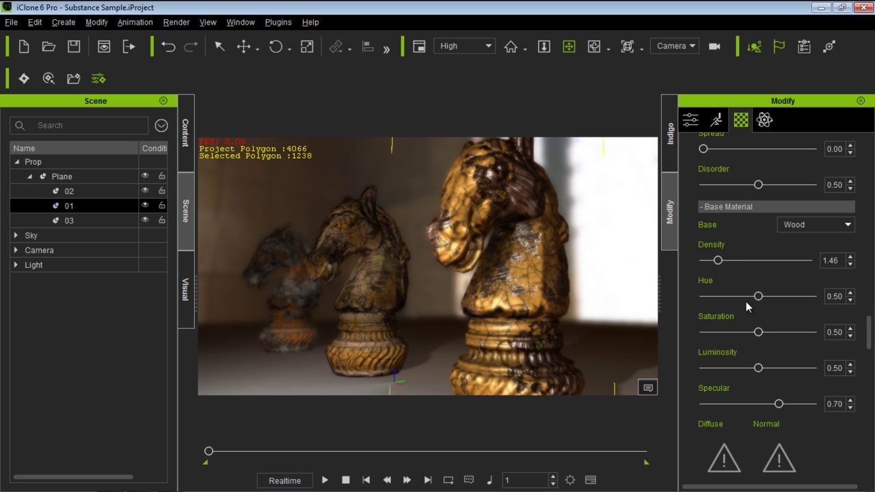
{"action": "mouse_move", "coordinate": [758, 296]}
{"action": "left_mouse_down"}
{"action": "mouse_move", "coordinate": [734, 296]}
{"action": "mouse_move", "coordinate": [767, 304]}
{"action": "mouse_move", "coordinate": [758, 304]}
{"action": "left_mouse_up"}
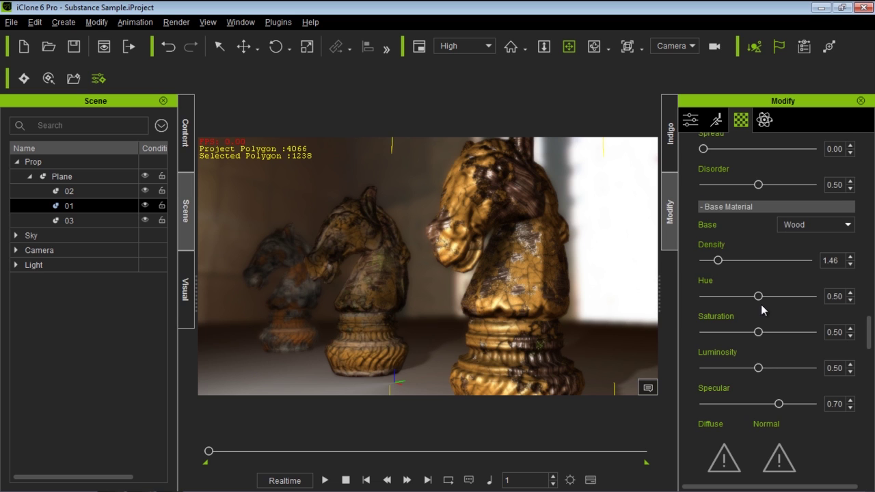
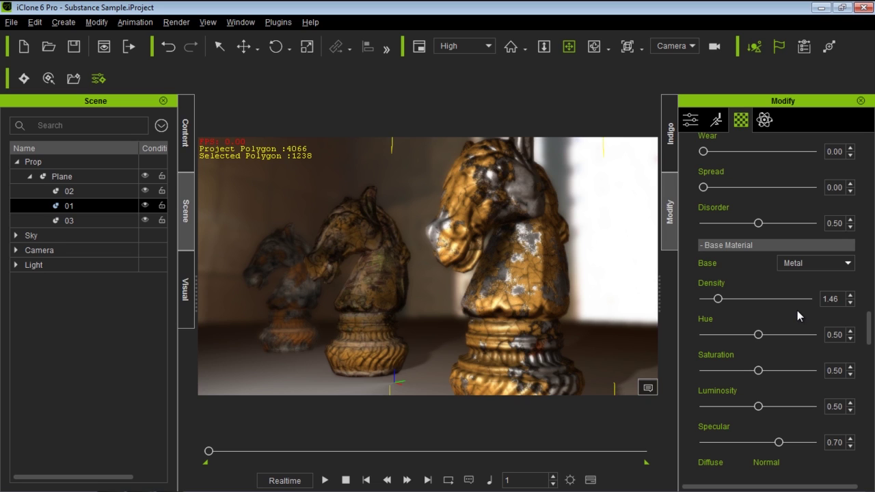
{"action": "scroll", "coordinate": [795, 310], "scroll_direction": "down", "scroll_amount": 1}
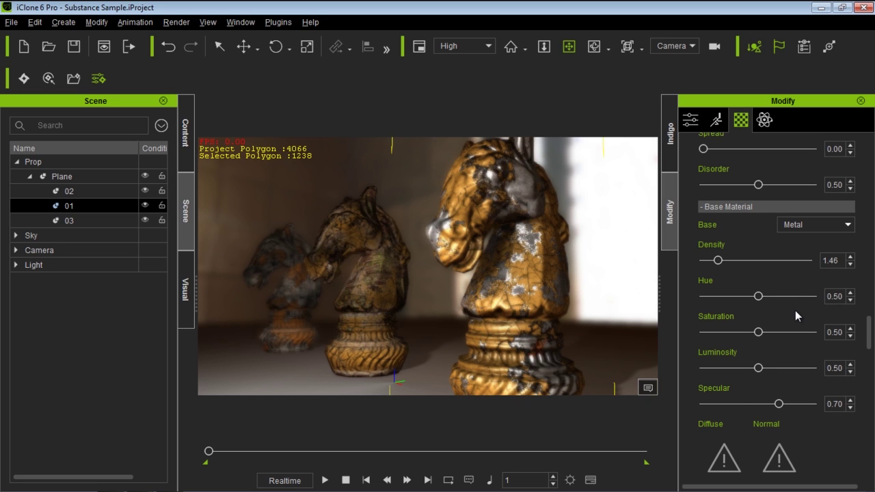
{"action": "left_click", "coordinate": [812, 225]}
{"action": "left_click", "coordinate": [804, 237]}
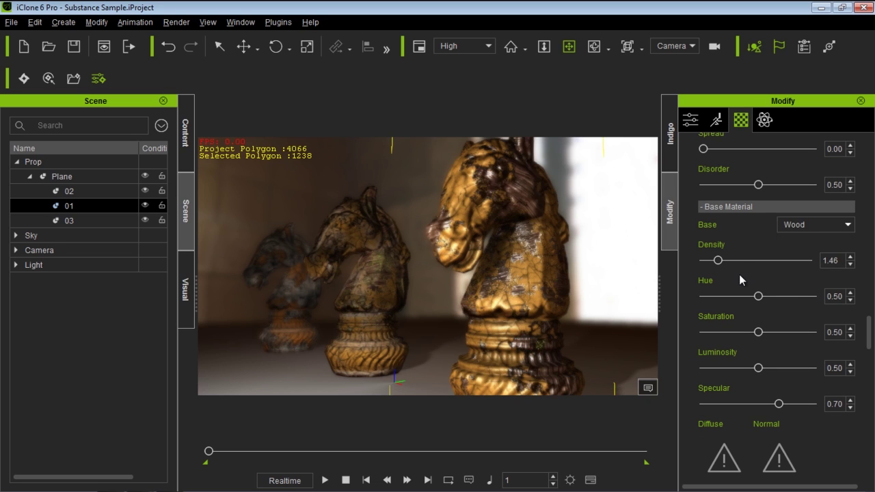
Step: Set the knight's Material Erosion to amount 0.32, pattern 3 and density 1.34
{"action": "scroll", "coordinate": [741, 287], "scroll_direction": "down", "scroll_amount": 7}
{"action": "scroll", "coordinate": [740, 295], "scroll_direction": "down", "scroll_amount": 2}
{"action": "left_click_drag", "start_coordinate": [703, 284], "coordinate": [739, 287]}
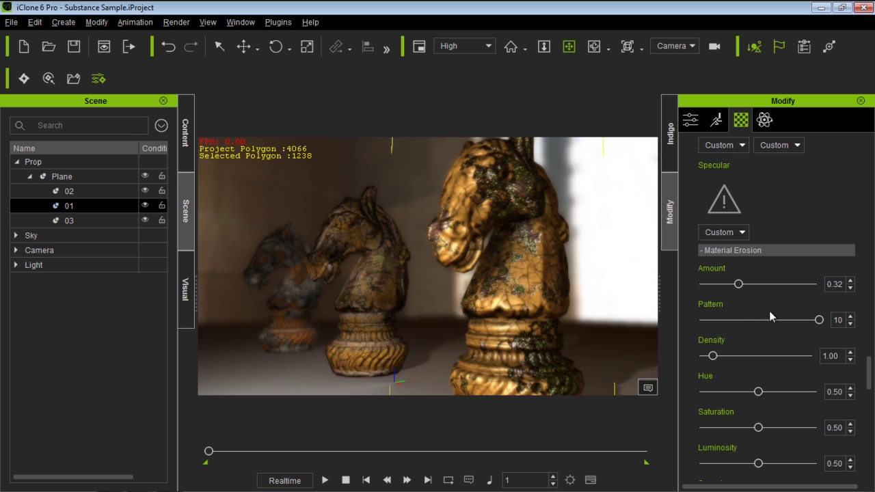
{"action": "left_click_drag", "start_coordinate": [818, 320], "coordinate": [742, 321]}
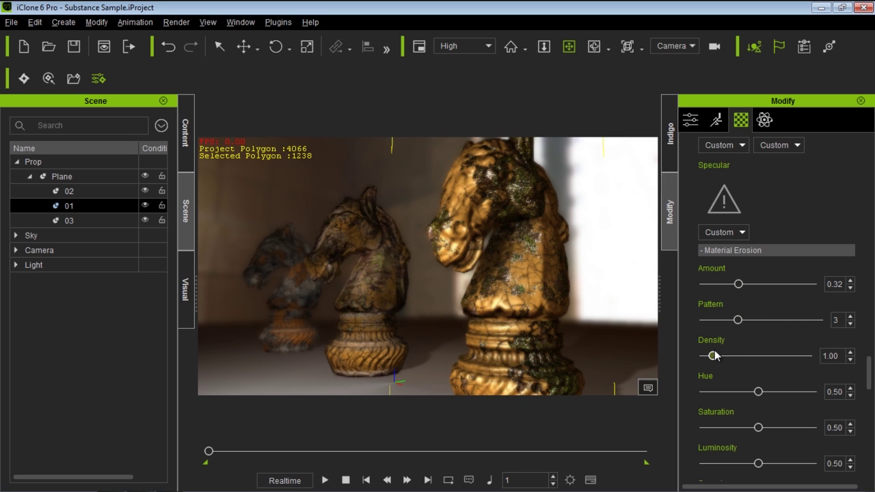
{"action": "mouse_move", "coordinate": [720, 355]}
{"action": "left_mouse_down"}
{"action": "mouse_move", "coordinate": [728, 356]}
{"action": "mouse_move", "coordinate": [717, 356]}
{"action": "left_mouse_up"}
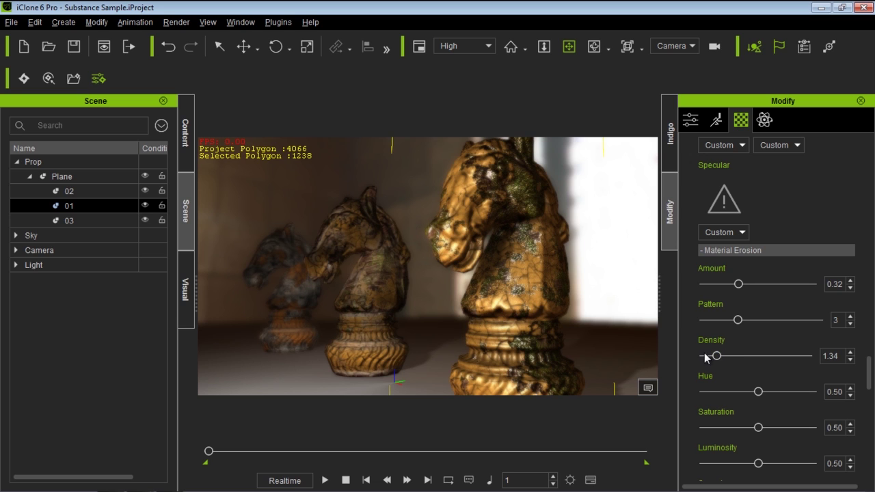
Step: Set the knight's Dirt to pattern 3, density 3.81 and amount 0.15
{"action": "scroll", "coordinate": [759, 355], "scroll_direction": "down", "scroll_amount": 1}
{"action": "scroll", "coordinate": [759, 351], "scroll_direction": "down", "scroll_amount": 5}
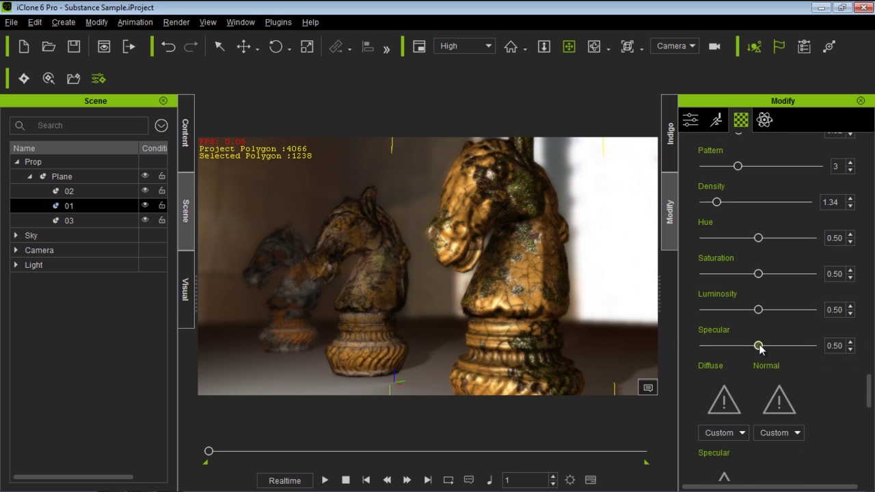
{"action": "left_click_drag", "start_coordinate": [706, 264], "coordinate": [747, 281]}
{"action": "left_click_drag", "start_coordinate": [705, 303], "coordinate": [742, 301]}
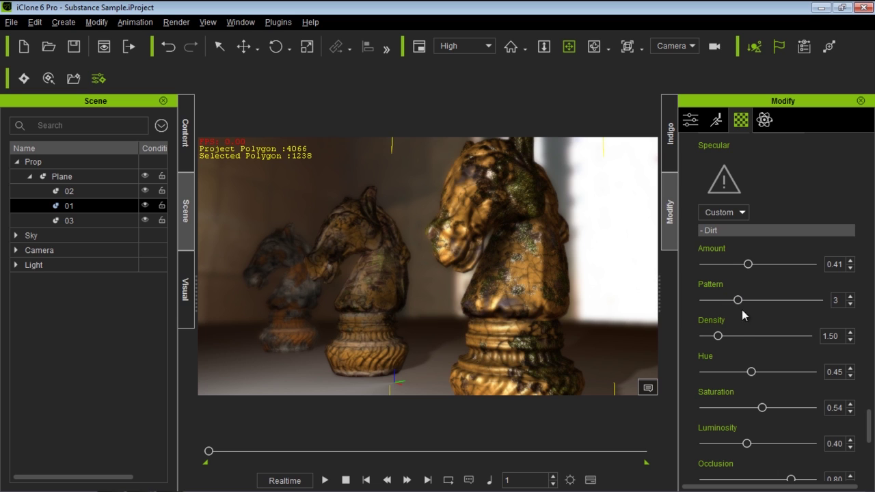
{"action": "left_click_drag", "start_coordinate": [718, 336], "coordinate": [745, 340]}
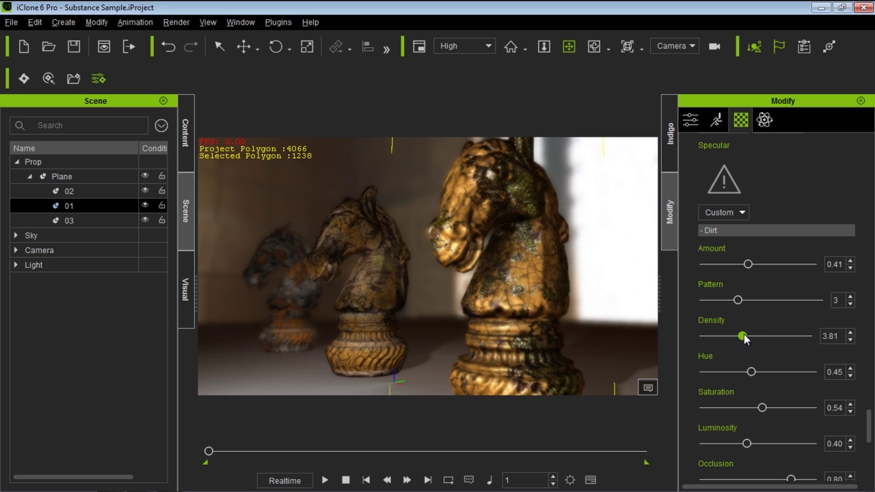
{"action": "left_click_drag", "start_coordinate": [748, 265], "coordinate": [721, 268]}
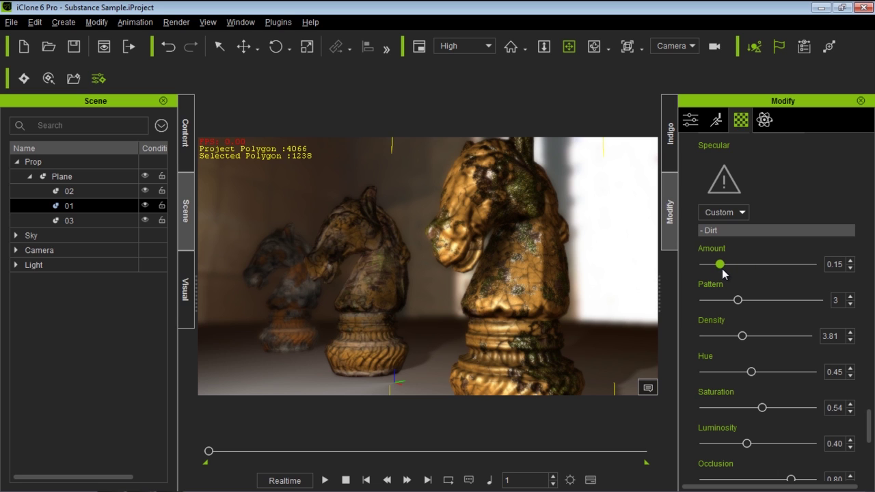
Step: Review the remaining Dirt settings, the source maps and the other parameter groups of the knight's substance
{"action": "scroll", "coordinate": [773, 307], "scroll_direction": "down", "scroll_amount": 5}
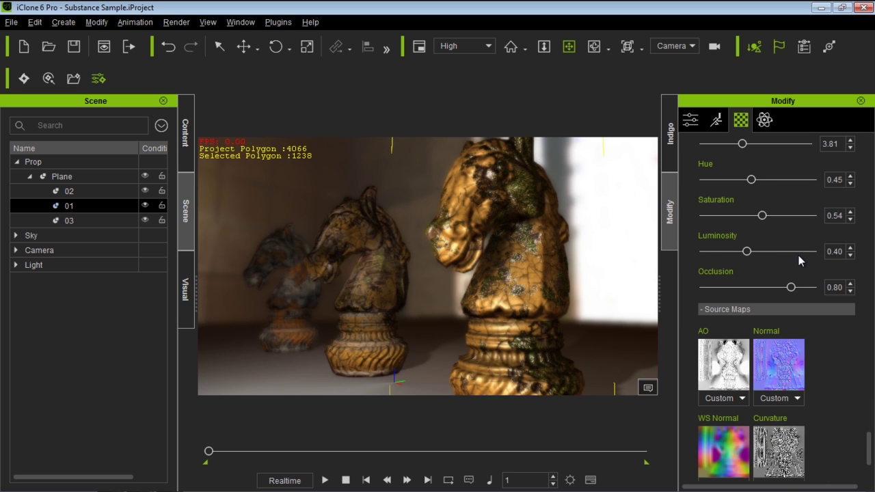
{"action": "scroll", "coordinate": [798, 256], "scroll_direction": "up", "scroll_amount": 1}
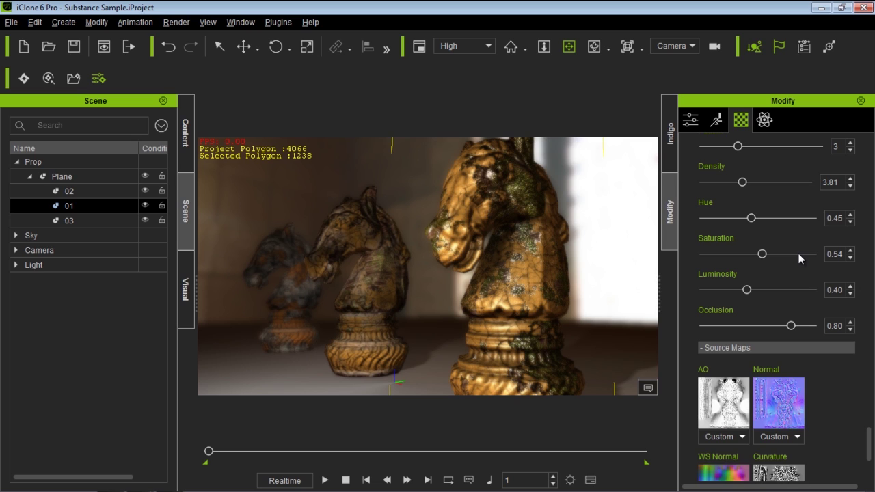
{"action": "scroll", "coordinate": [798, 256], "scroll_direction": "up", "scroll_amount": 3}
{"action": "scroll", "coordinate": [798, 257], "scroll_direction": "down", "scroll_amount": 3}
{"action": "scroll", "coordinate": [799, 251], "scroll_direction": "down", "scroll_amount": 4}
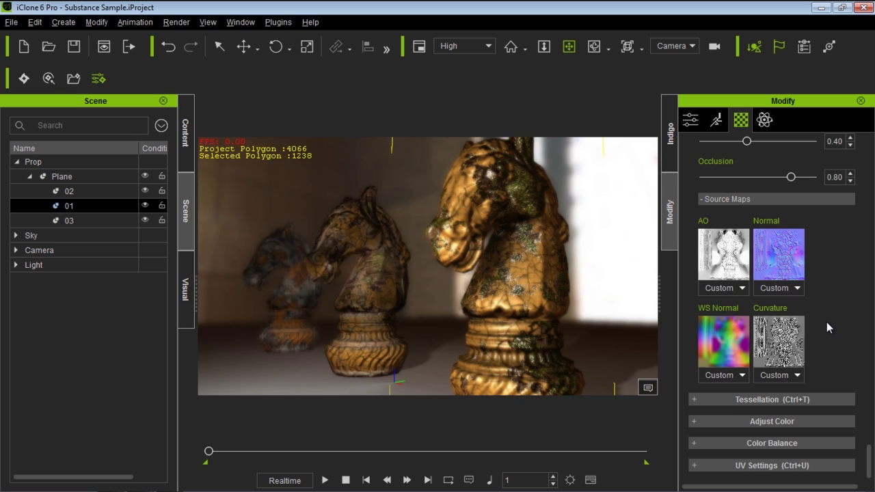
{"action": "scroll", "coordinate": [827, 322], "scroll_direction": "up", "scroll_amount": 10}
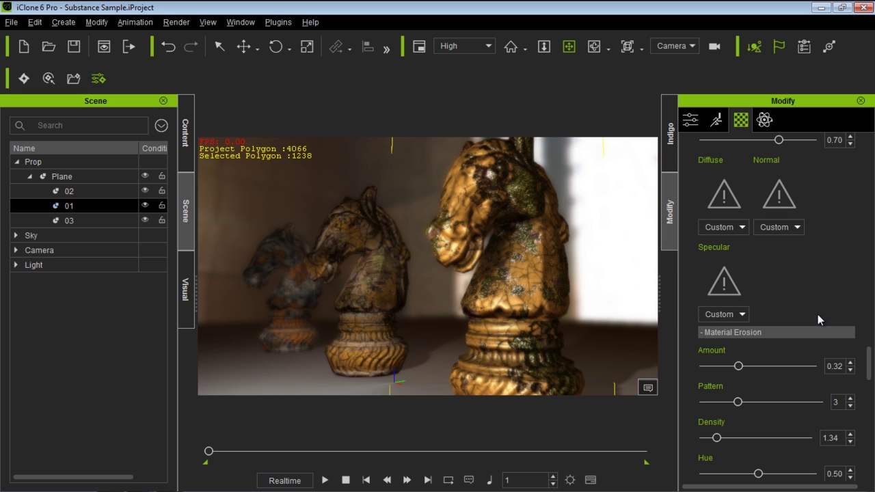
{"action": "scroll", "coordinate": [818, 314], "scroll_direction": "up", "scroll_amount": 5}
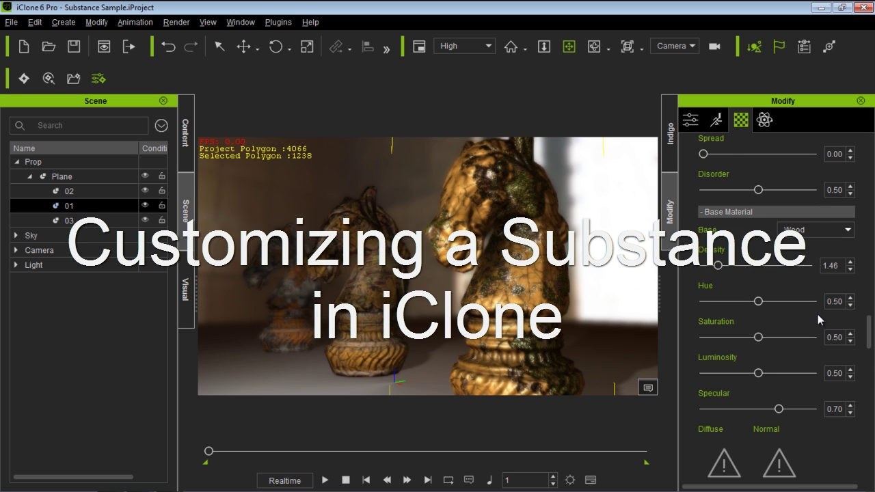
{"action": "scroll", "coordinate": [817, 313], "scroll_direction": "down", "scroll_amount": 2}
{"action": "scroll", "coordinate": [817, 312], "scroll_direction": "up", "scroll_amount": 8}
{"action": "scroll", "coordinate": [818, 314], "scroll_direction": "down", "scroll_amount": 6}
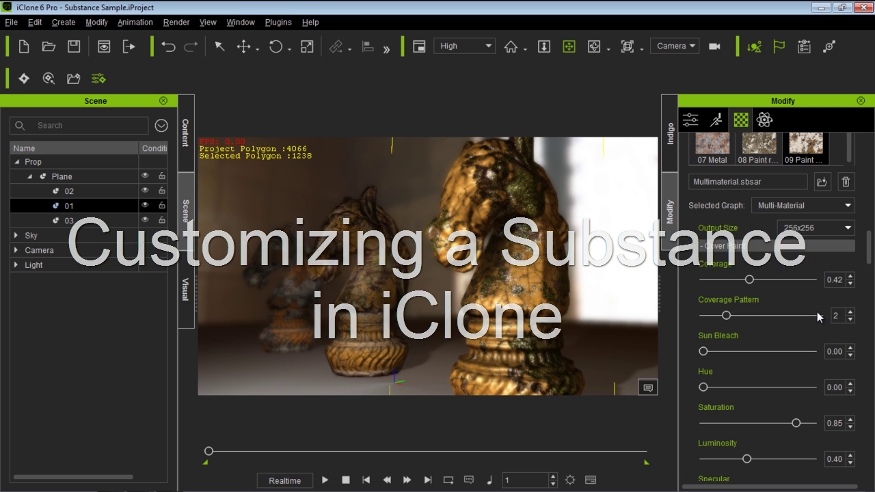
{"action": "scroll", "coordinate": [753, 282], "scroll_direction": "down", "scroll_amount": 12}
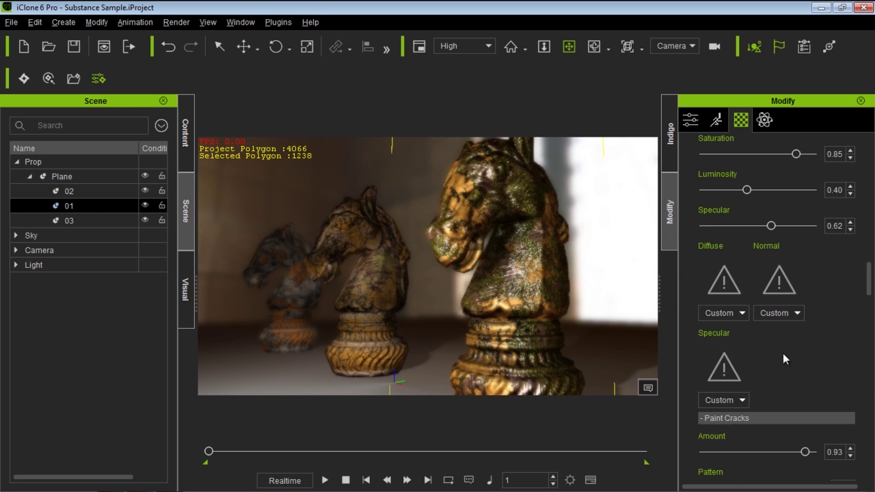
Step: Widen the Modify panel so the Base Material's Diffuse, Normal and Specular source maps sit side by side
{"action": "scroll", "coordinate": [774, 349], "scroll_direction": "up", "scroll_amount": 3}
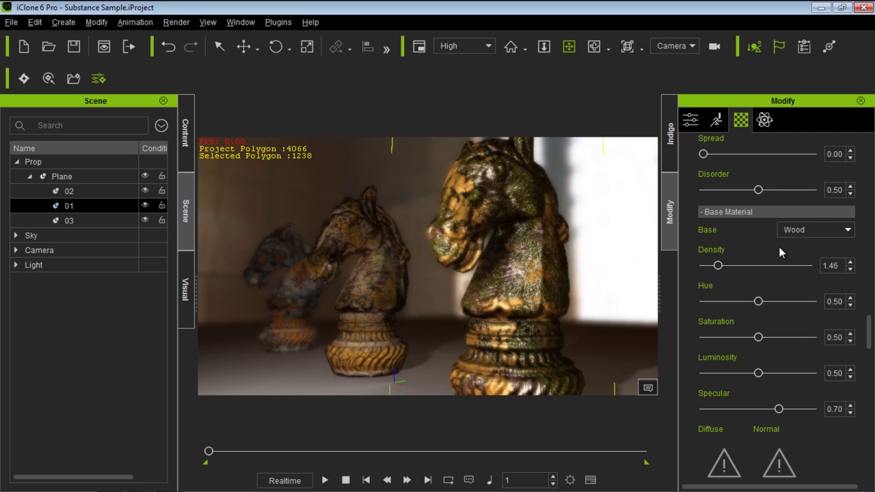
{"action": "scroll", "coordinate": [778, 251], "scroll_direction": "down", "scroll_amount": 3}
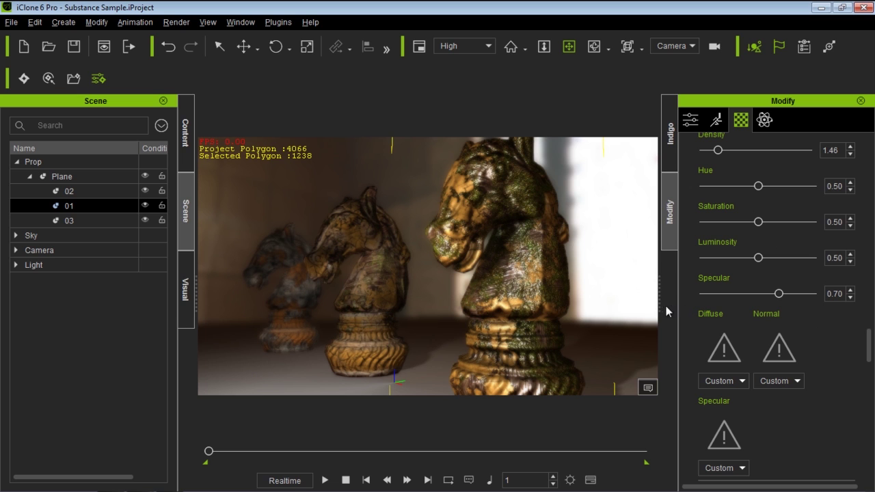
{"action": "left_click_drag", "start_coordinate": [656, 302], "coordinate": [643, 304]}
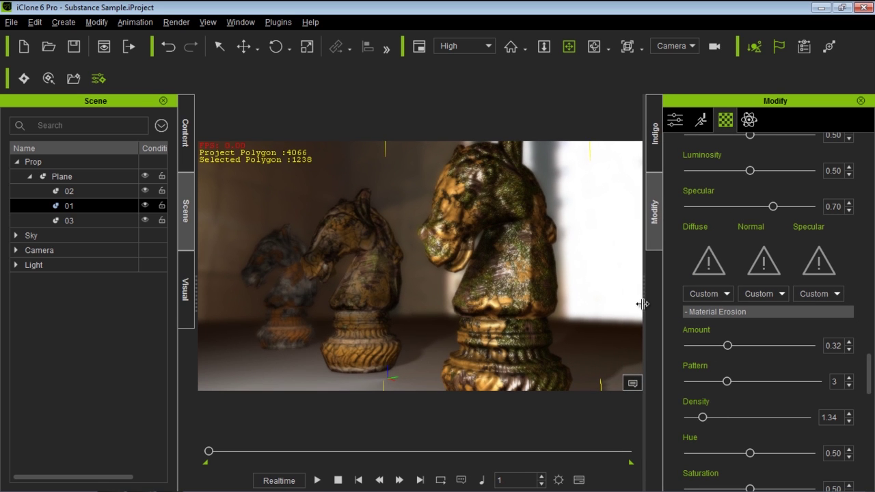
{"action": "scroll", "coordinate": [780, 342], "scroll_direction": "up", "scroll_amount": 5}
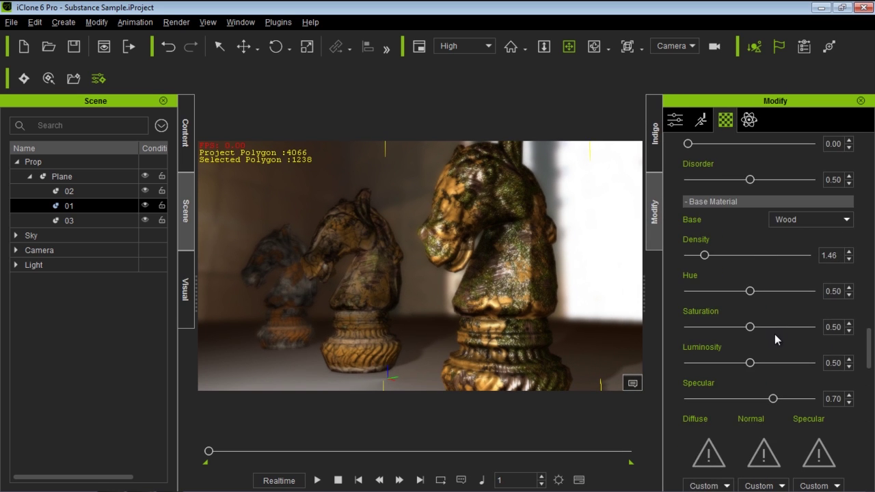
{"action": "scroll", "coordinate": [775, 334], "scroll_direction": "down", "scroll_amount": 3}
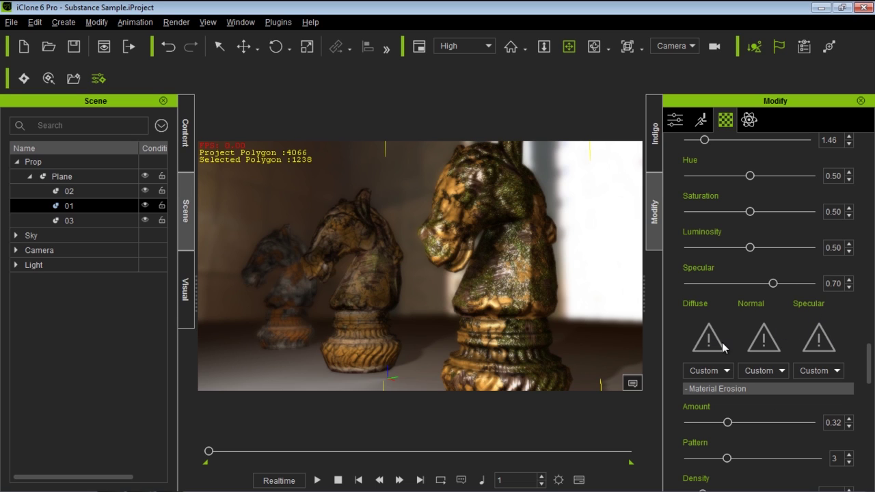
Step: Set the Base Material's Diffuse source to Diffuse, and replace it with Bitmap2Material2_Diffuse_0000 from the rooftop slate dns folder
{"action": "left_click", "coordinate": [726, 371]}
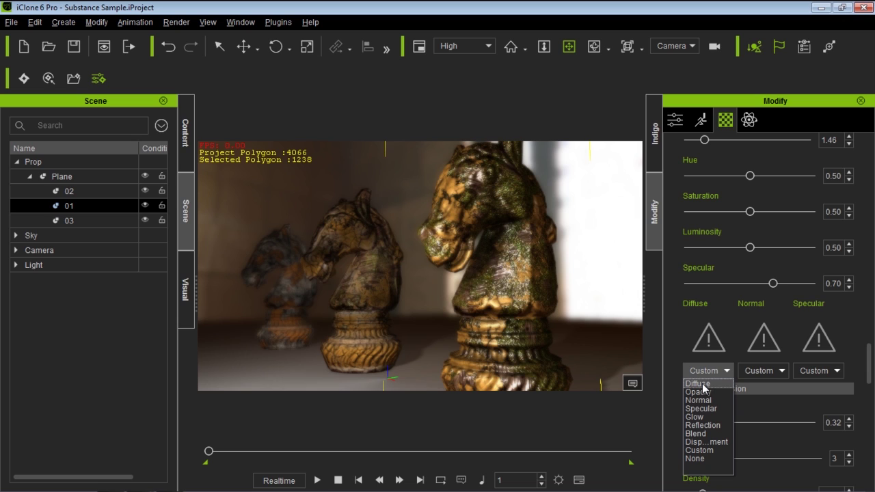
{"action": "left_click", "coordinate": [698, 383]}
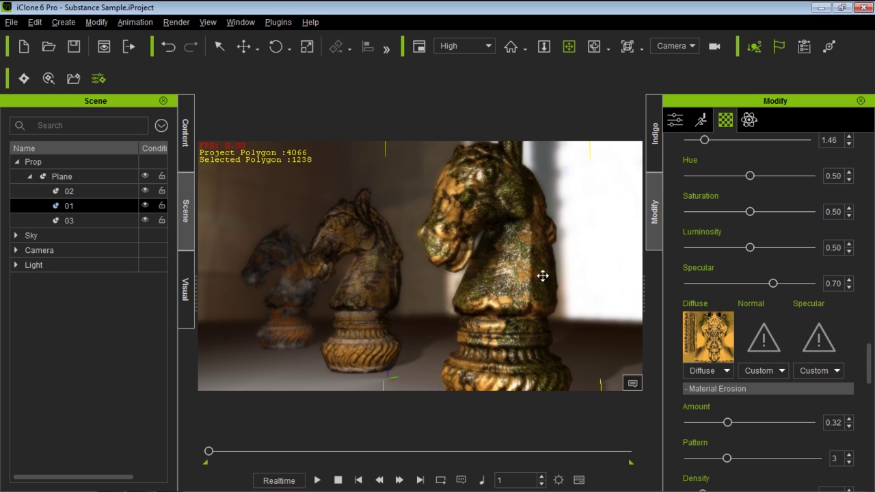
{"action": "double_click", "coordinate": [709, 334]}
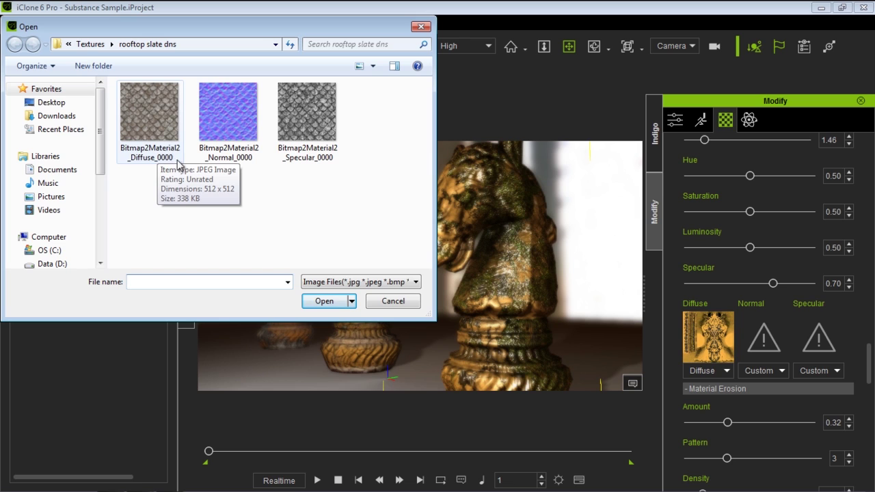
{"action": "left_click", "coordinate": [155, 133]}
{"action": "left_click", "coordinate": [325, 301]}
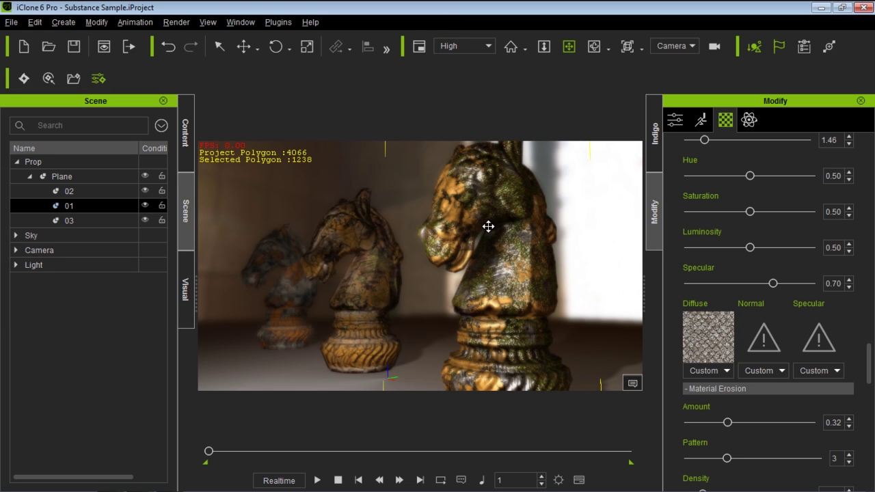
Step: Load Bitmap2Material2_Normal_0000 and Bitmap2Material2_Specular_0000 from the rooftop slate dns folder as the Base Material's Normal and Specular maps
{"action": "left_click", "coordinate": [767, 338]}
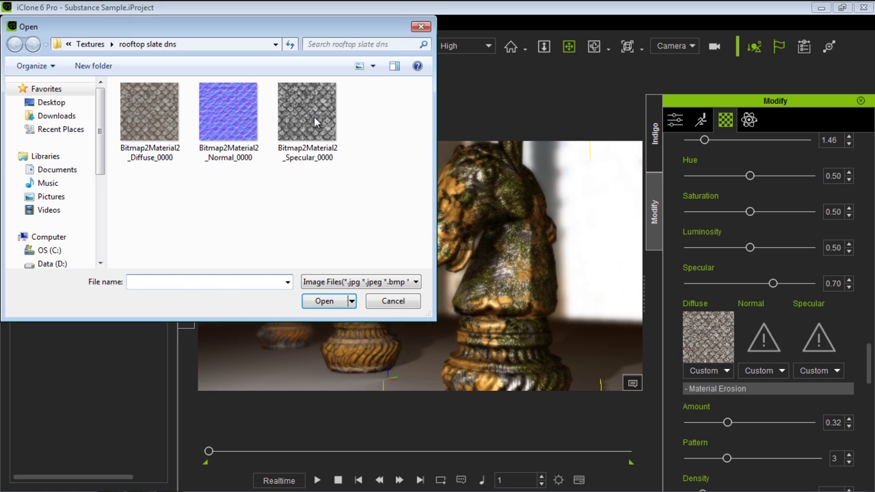
{"action": "left_click", "coordinate": [243, 120]}
{"action": "double_click", "coordinate": [243, 121]}
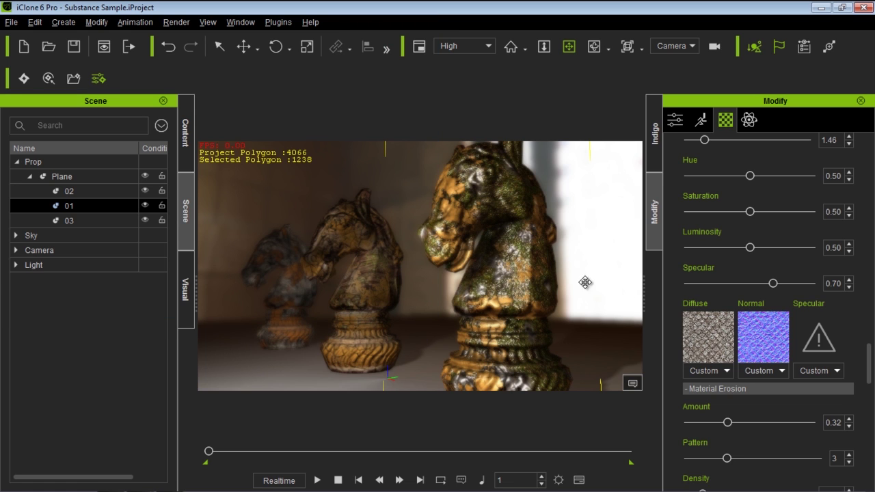
{"action": "left_click", "coordinate": [814, 340]}
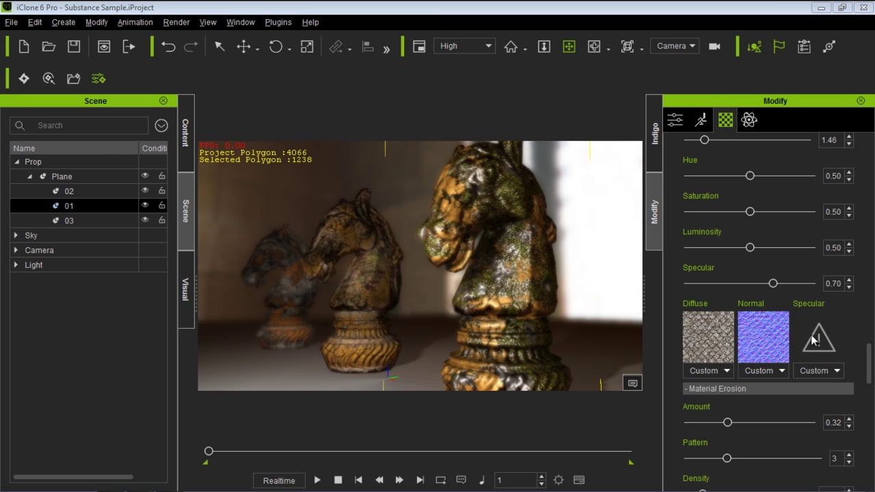
{"action": "double_click", "coordinate": [298, 116]}
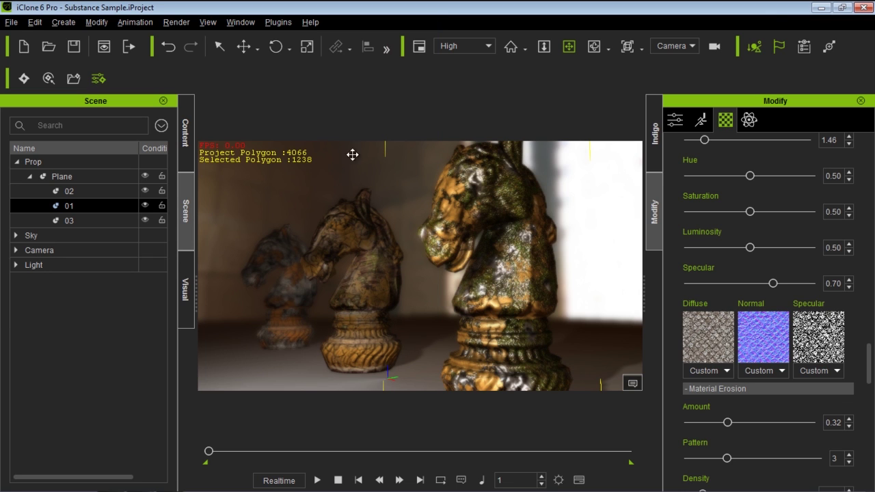
Step: Lower the knight's Material Erosion amount to 0.03
{"action": "scroll", "coordinate": [730, 265], "scroll_direction": "up", "scroll_amount": 1}
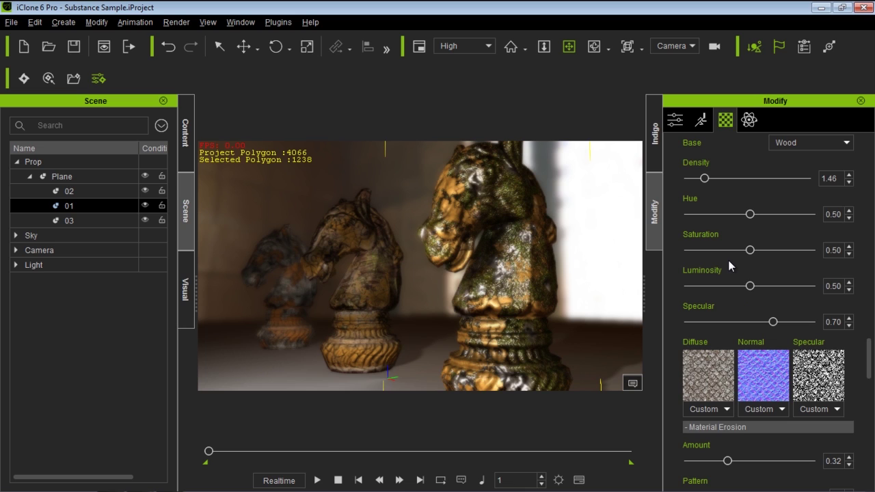
{"action": "scroll", "coordinate": [729, 261], "scroll_direction": "down", "scroll_amount": 3}
{"action": "left_click_drag", "start_coordinate": [727, 345], "coordinate": [694, 354]}
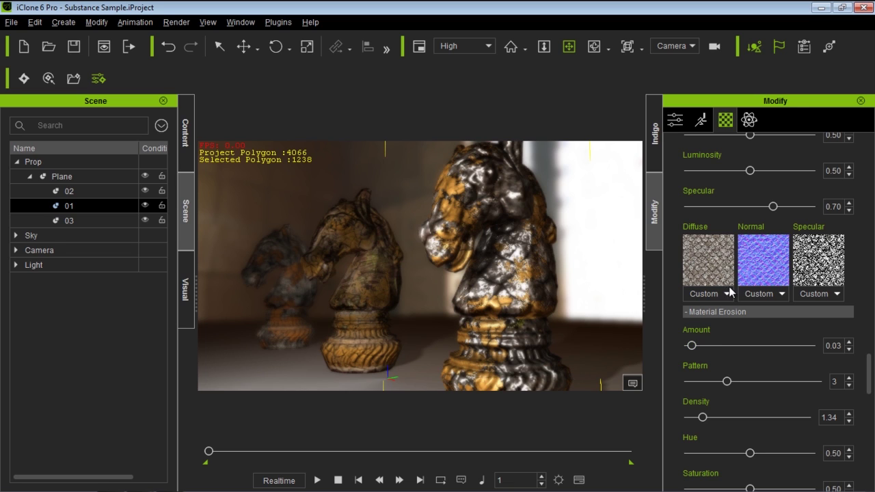
Step: Set the knight's Base Material density to 5.43 and its specular to 0.73
{"action": "scroll", "coordinate": [730, 285], "scroll_direction": "up", "scroll_amount": 5}
{"action": "scroll", "coordinate": [730, 285], "scroll_direction": "up", "scroll_amount": 1}
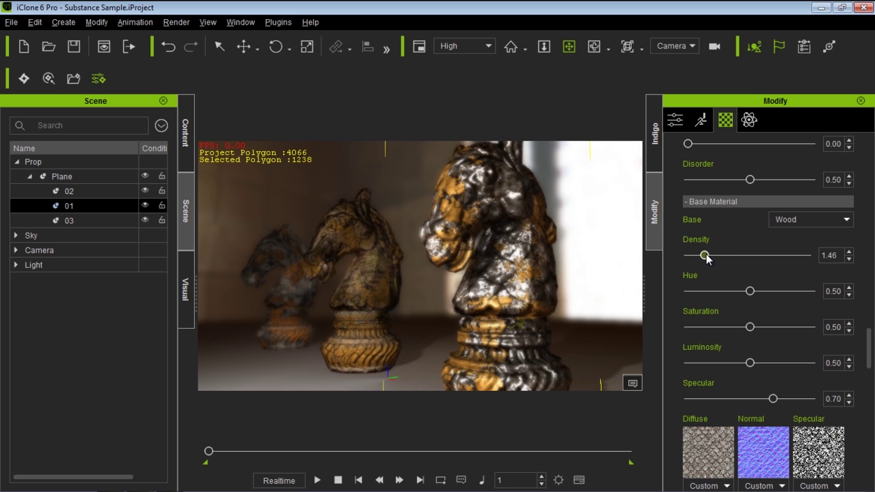
{"action": "left_click_drag", "start_coordinate": [707, 258], "coordinate": [743, 264]}
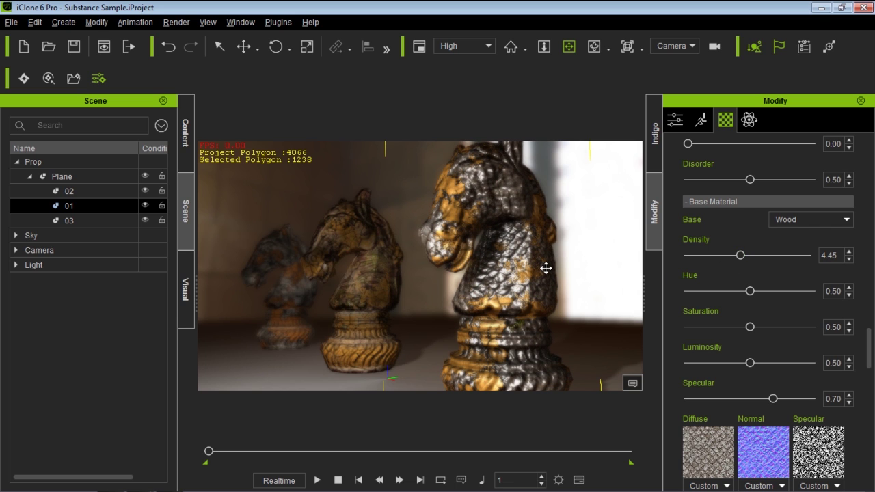
{"action": "left_click_drag", "start_coordinate": [772, 399], "coordinate": [732, 400]}
{"action": "left_click_drag", "start_coordinate": [719, 403], "coordinate": [777, 404]}
{"action": "mouse_move", "coordinate": [740, 255]}
{"action": "left_mouse_down"}
{"action": "mouse_move", "coordinate": [759, 255]}
{"action": "mouse_move", "coordinate": [750, 262]}
{"action": "left_mouse_up"}
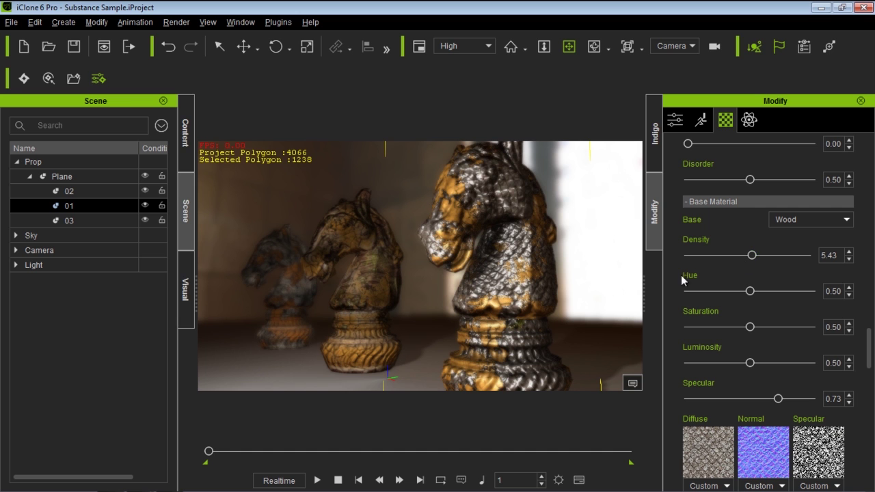
{"action": "right_click_drag", "start_coordinate": [503, 232], "coordinate": [502, 297]}
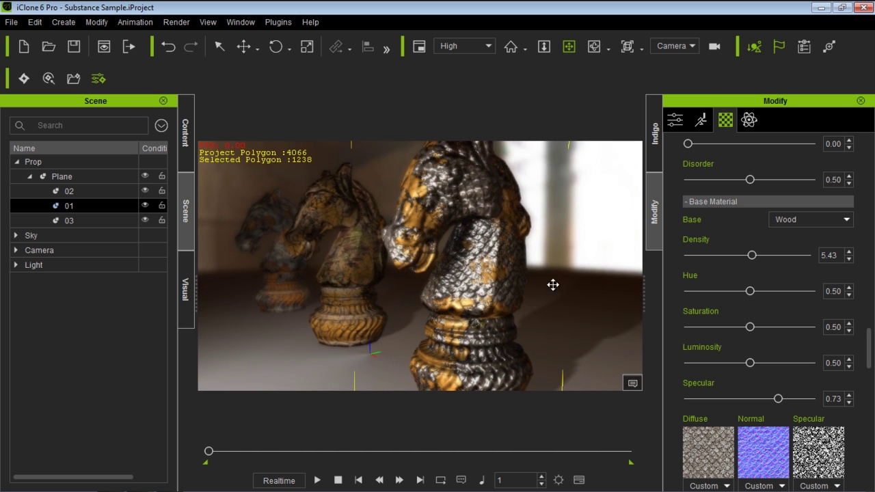
Step: Set the Base Material density to 2.11 and load Bitmap2Material2_Diffuse_0000 from the floor texture folder as its Diffuse map
{"action": "left_click_drag", "start_coordinate": [750, 257], "coordinate": [711, 257]}
{"action": "scroll", "coordinate": [725, 307], "scroll_direction": "down", "scroll_amount": 2}
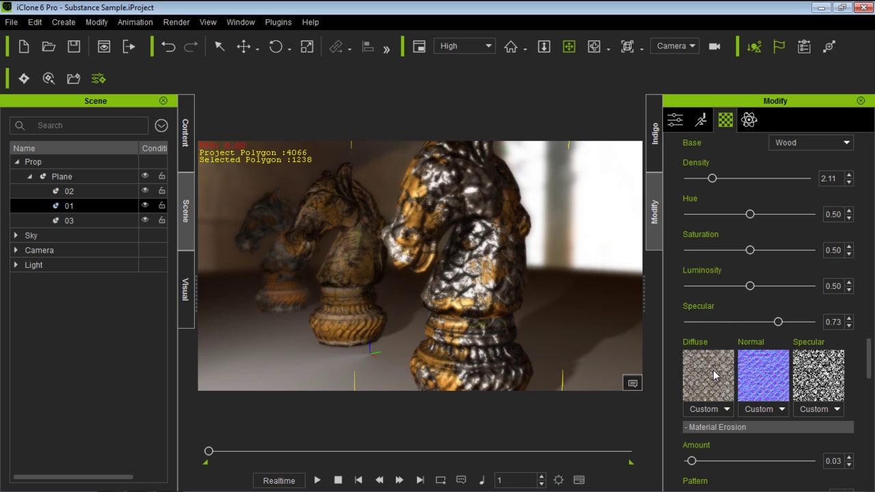
{"action": "left_click", "coordinate": [713, 375]}
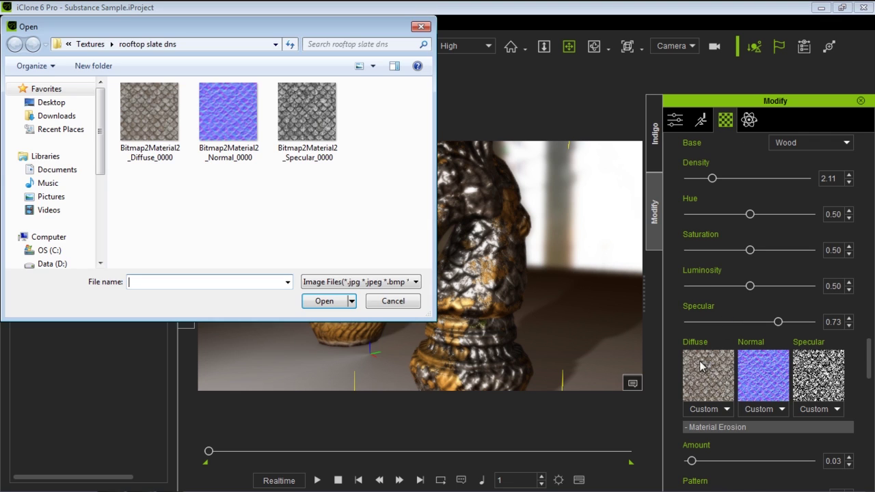
{"action": "left_click", "coordinate": [101, 45]}
{"action": "double_click", "coordinate": [156, 131]}
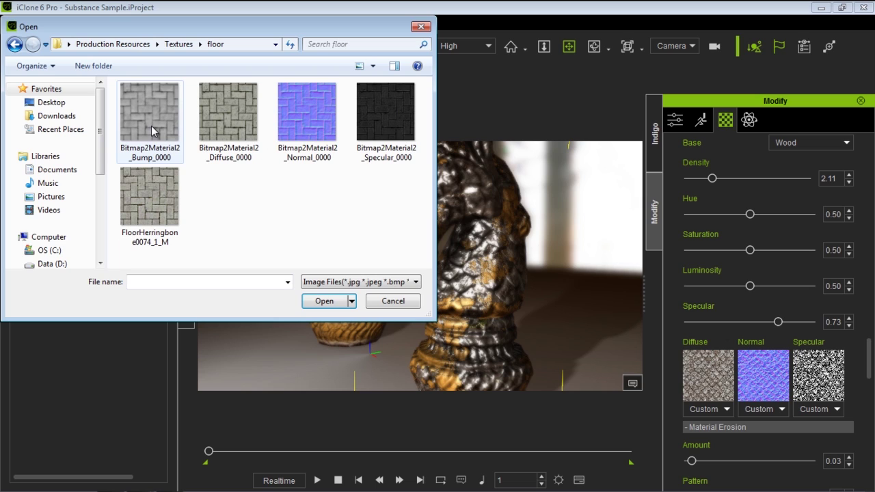
{"action": "double_click", "coordinate": [235, 108]}
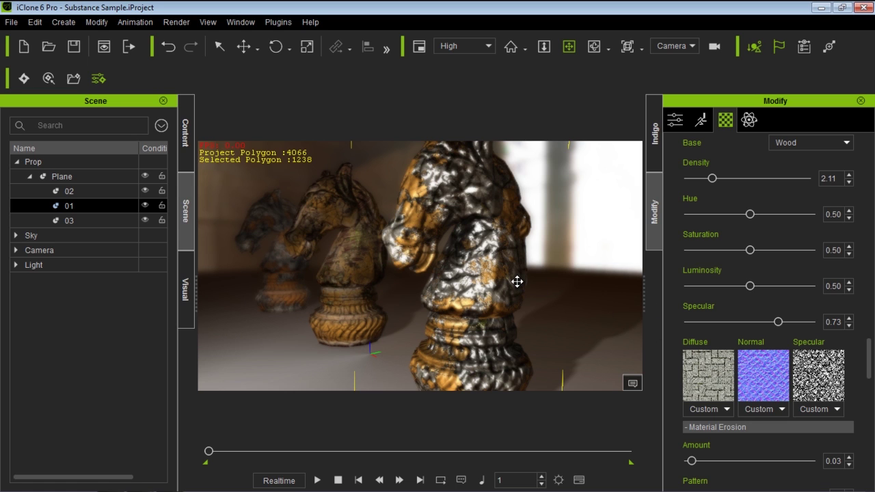
{"action": "right_click_drag", "start_coordinate": [523, 256], "coordinate": [403, 297]}
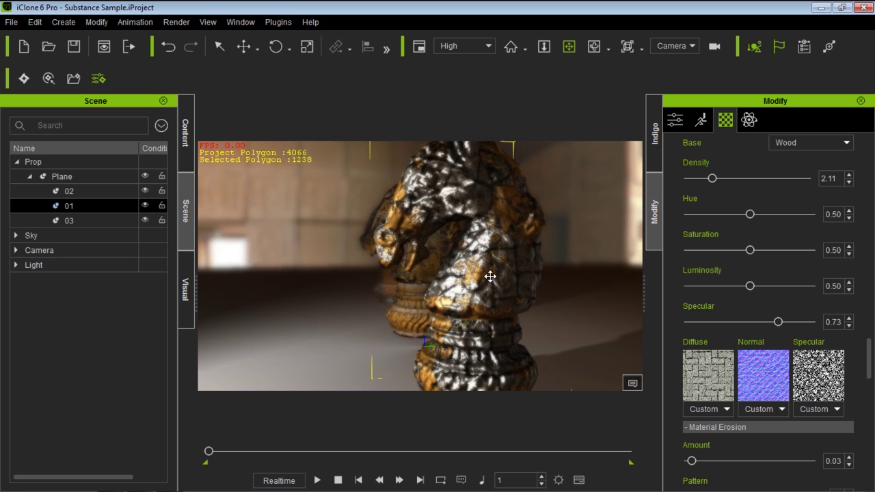
{"action": "right_click_drag", "start_coordinate": [470, 307], "coordinate": [559, 301]}
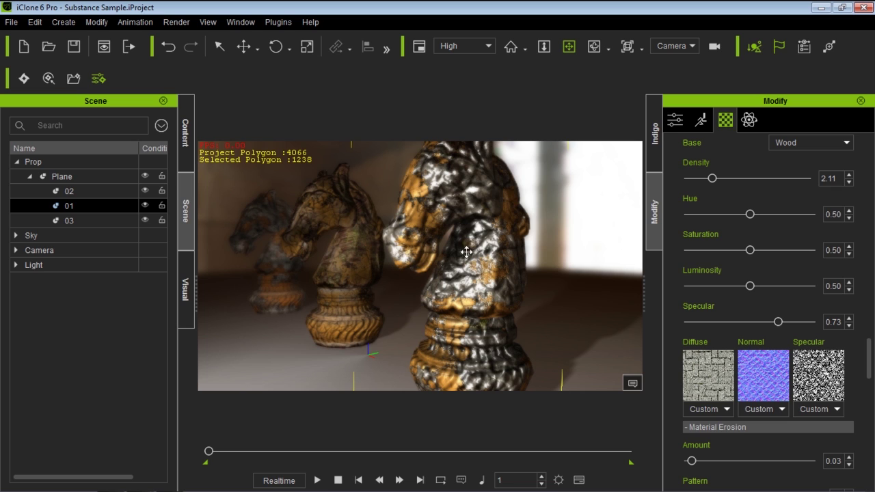
Step: Replace the Base Material's Normal and Specular maps with Bitmap2Material2_Normal_0000 and Bitmap2Material2_Specular_0000 from the floor folder
{"action": "left_click", "coordinate": [764, 376]}
{"action": "double_click", "coordinate": [312, 113]}
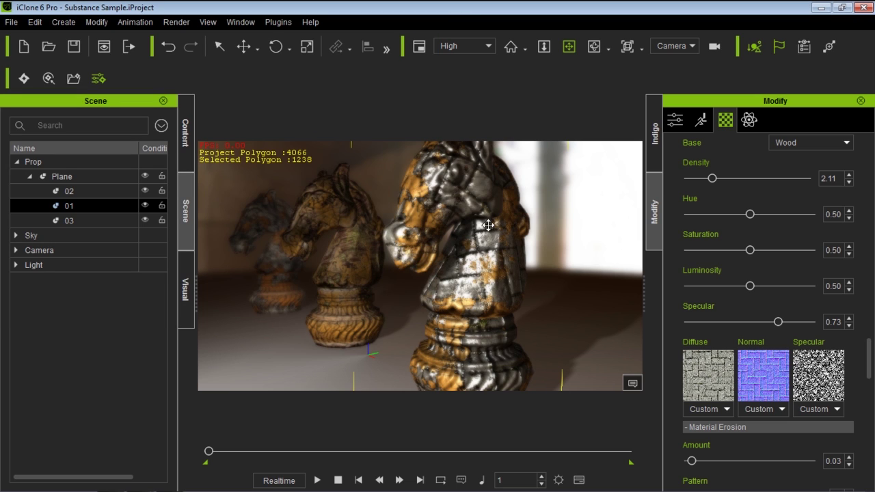
{"action": "left_click", "coordinate": [822, 374]}
{"action": "double_click", "coordinate": [382, 120]}
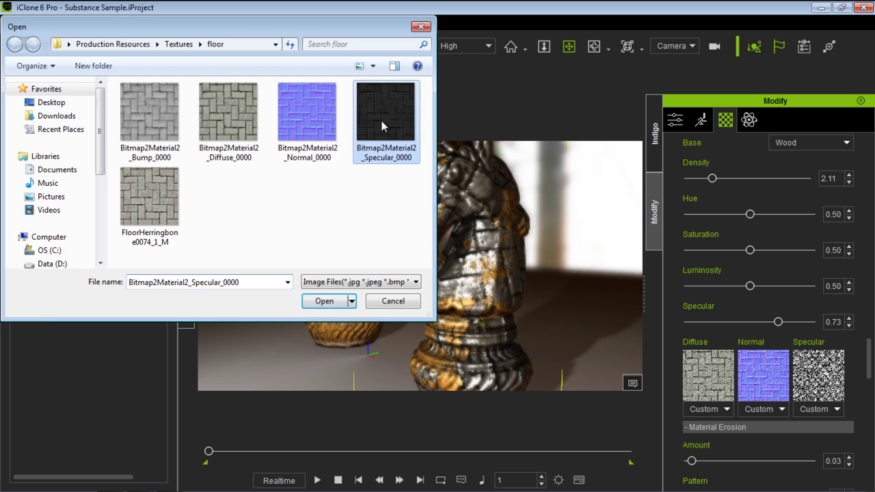
{"action": "right_click_drag", "start_coordinate": [509, 287], "coordinate": [480, 273]}
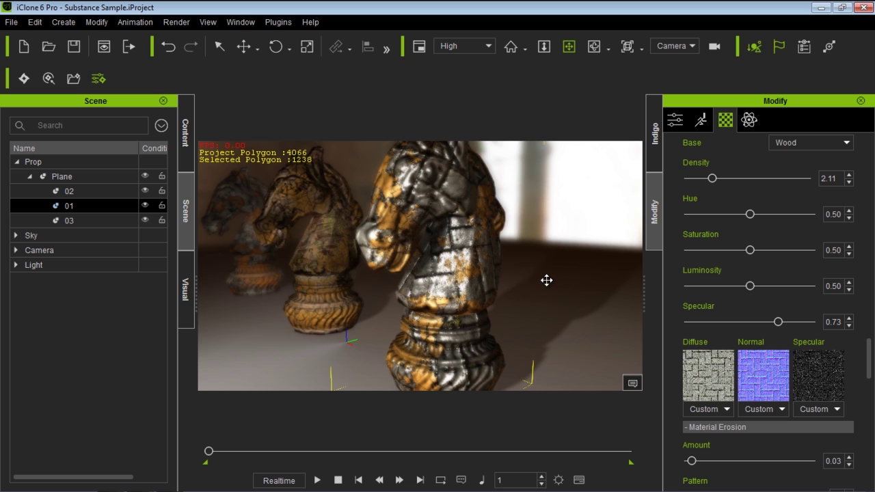
Step: Set the Base Material density to 5.92 and its specular to 0.63
{"action": "left_click_drag", "start_coordinate": [712, 179], "coordinate": [757, 179]}
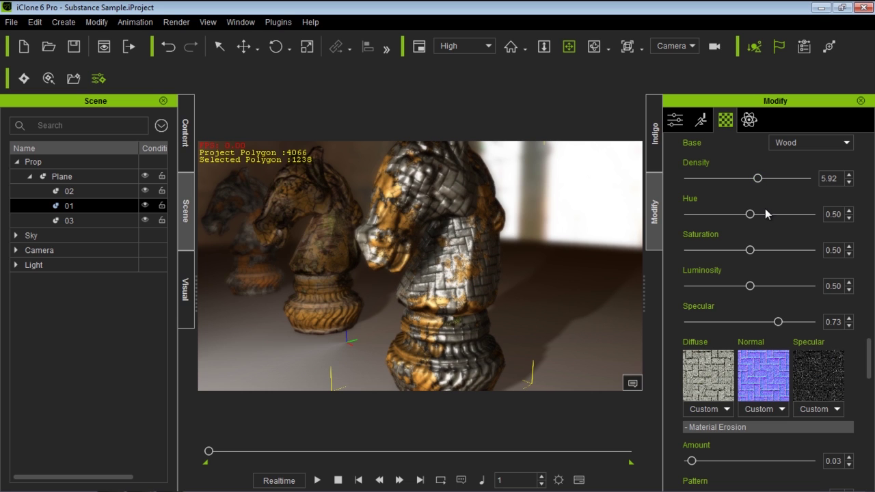
{"action": "left_click_drag", "start_coordinate": [780, 322], "coordinate": [766, 336]}
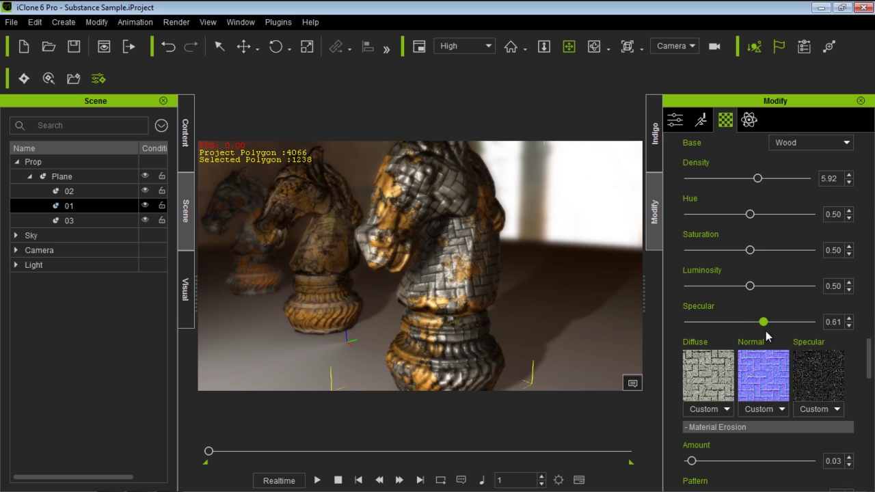
{"action": "right_click_drag", "start_coordinate": [447, 293], "coordinate": [544, 293]}
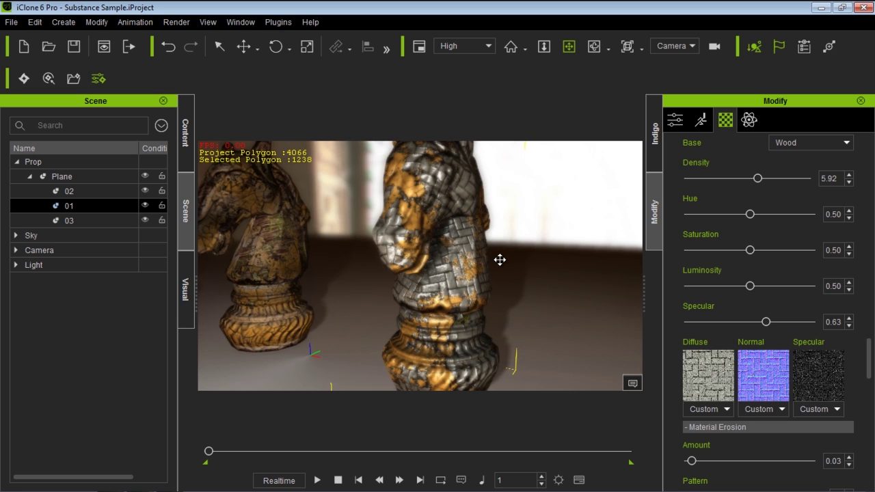
Step: Set the Cover Paint coverage to 0.38 and load the tile image TilesZellige0060_3_L as its Diffuse map
{"action": "mouse_move", "coordinate": [870, 347]}
{"action": "left_mouse_down"}
{"action": "mouse_move", "coordinate": [872, 250]}
{"action": "mouse_move", "coordinate": [872, 288]}
{"action": "mouse_move", "coordinate": [873, 272]}
{"action": "left_mouse_up"}
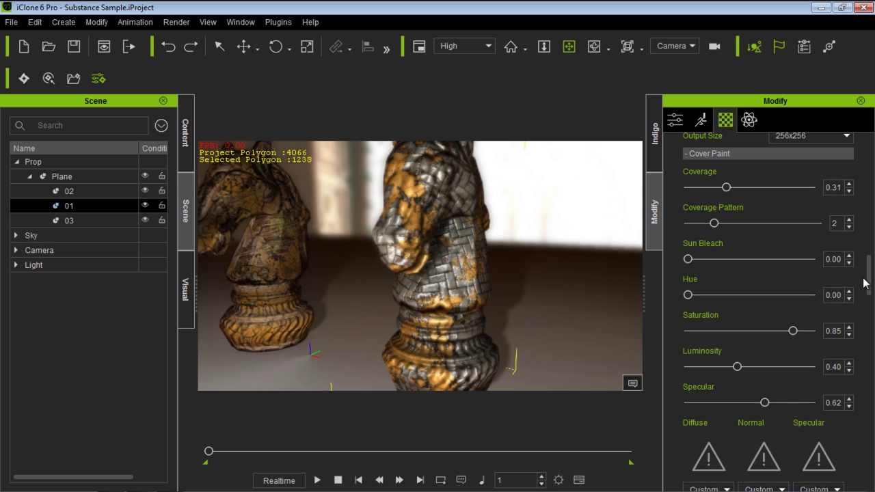
{"action": "mouse_move", "coordinate": [869, 282]}
{"action": "left_mouse_down"}
{"action": "mouse_move", "coordinate": [870, 296]}
{"action": "mouse_move", "coordinate": [869, 287]}
{"action": "left_mouse_up"}
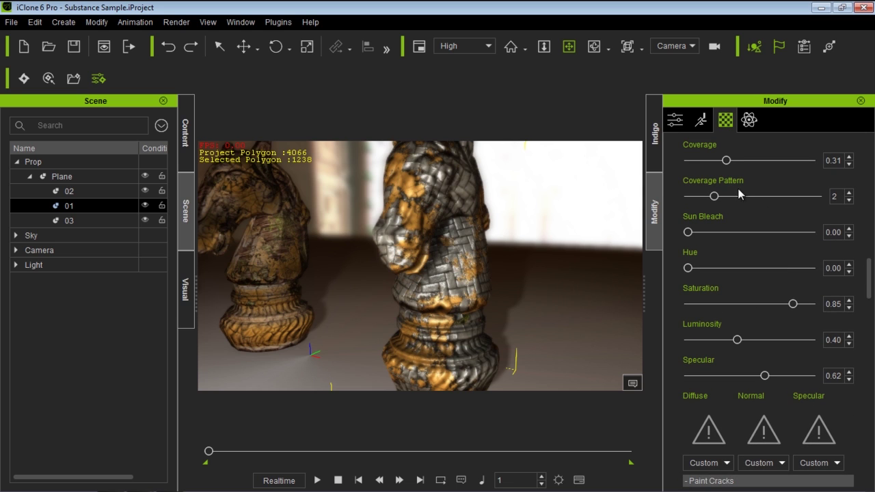
{"action": "left_click_drag", "start_coordinate": [728, 167], "coordinate": [737, 169]}
{"action": "left_click", "coordinate": [713, 427]}
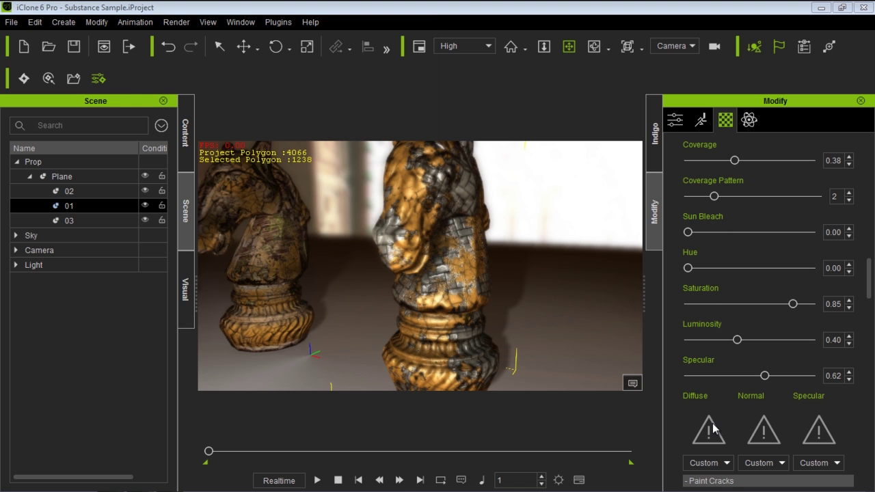
{"action": "left_click_drag", "start_coordinate": [423, 99], "coordinate": [287, 137]}
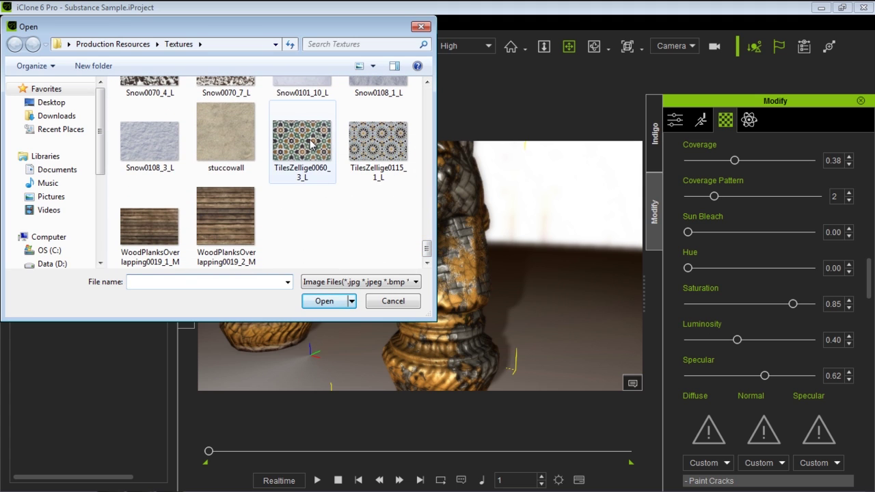
{"action": "left_click", "coordinate": [311, 144]}
{"action": "double_click", "coordinate": [311, 144]}
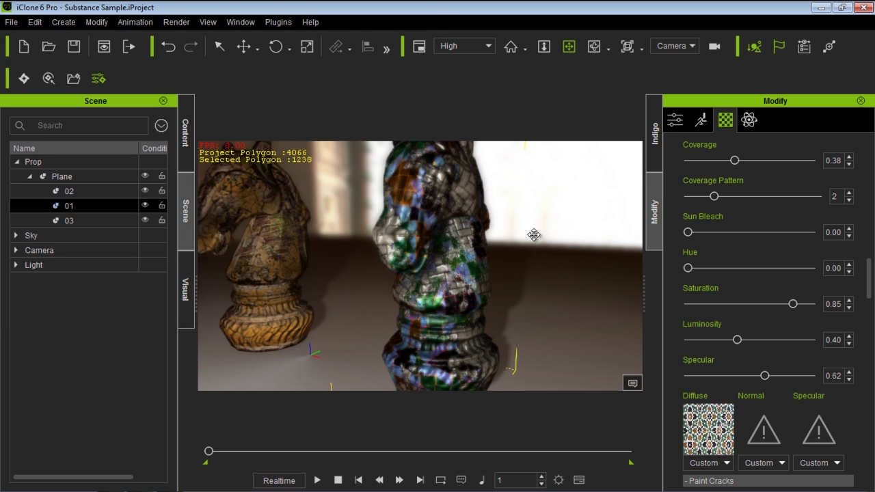
Step: Set the Cover Paint coverage to 0.47 and the coverage pattern to 6
{"action": "mouse_move", "coordinate": [483, 249]}
{"action": "right_mouse_down"}
{"action": "mouse_move", "coordinate": [527, 238]}
{"action": "mouse_move", "coordinate": [428, 254]}
{"action": "mouse_move", "coordinate": [469, 234]}
{"action": "mouse_move", "coordinate": [492, 253]}
{"action": "right_mouse_up"}
{"action": "mouse_move", "coordinate": [735, 161]}
{"action": "left_mouse_down"}
{"action": "mouse_move", "coordinate": [803, 166]}
{"action": "mouse_move", "coordinate": [733, 169]}
{"action": "mouse_move", "coordinate": [746, 166]}
{"action": "left_mouse_up"}
{"action": "left_click_drag", "start_coordinate": [740, 198], "coordinate": [758, 197]}
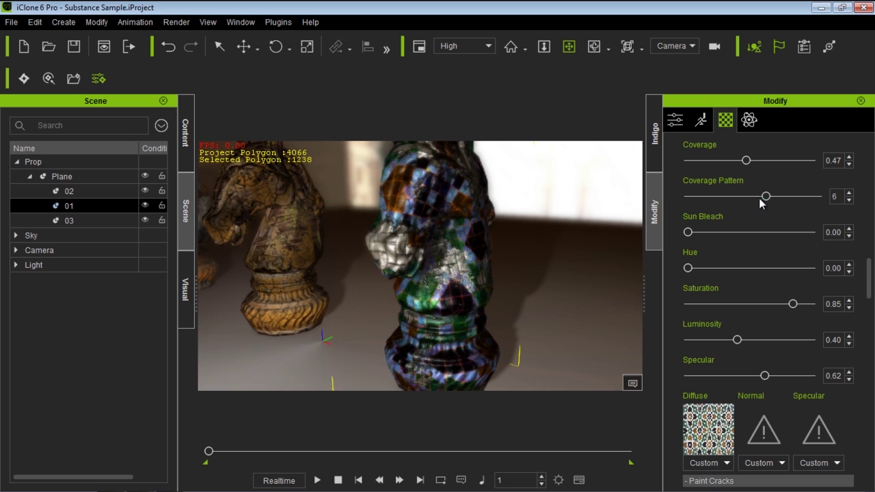
Step: Set the Cover Paint sun bleach to 0.62 and reduce the coverage to 0.31
{"action": "left_click_drag", "start_coordinate": [721, 232], "coordinate": [764, 233]}
{"action": "mouse_move", "coordinate": [520, 272]}
{"action": "right_mouse_down"}
{"action": "mouse_move", "coordinate": [399, 276]}
{"action": "mouse_move", "coordinate": [517, 271]}
{"action": "right_mouse_up"}
{"action": "right_click_drag", "start_coordinate": [369, 301], "coordinate": [391, 298]}
{"action": "left_click_drag", "start_coordinate": [745, 160], "coordinate": [726, 164]}
{"action": "right_click_drag", "start_coordinate": [387, 298], "coordinate": [285, 317]}
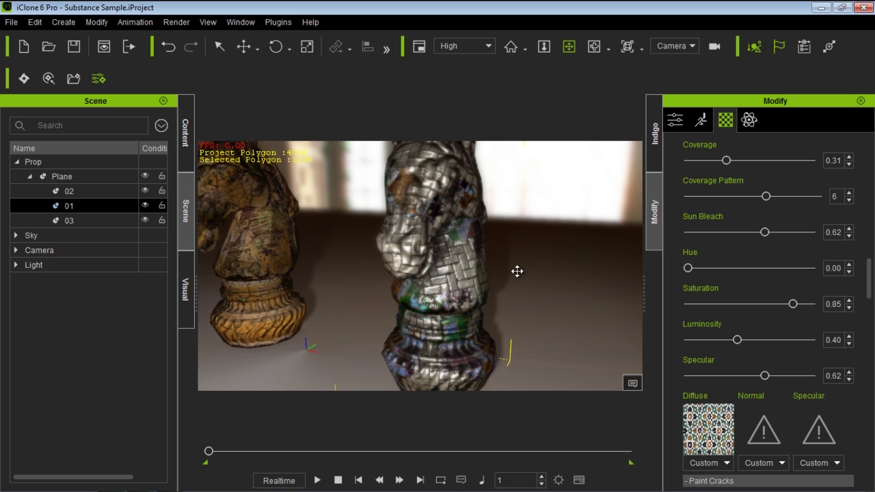
{"action": "right_click_drag", "start_coordinate": [529, 256], "coordinate": [399, 278]}
{"action": "right_click_drag", "start_coordinate": [486, 271], "coordinate": [455, 281]}
{"action": "right_click_drag", "start_coordinate": [433, 244], "coordinate": [416, 287]}
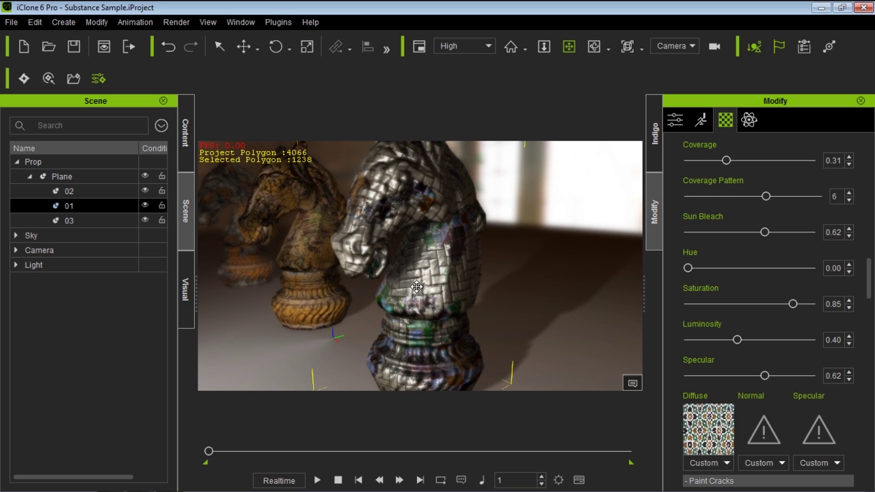